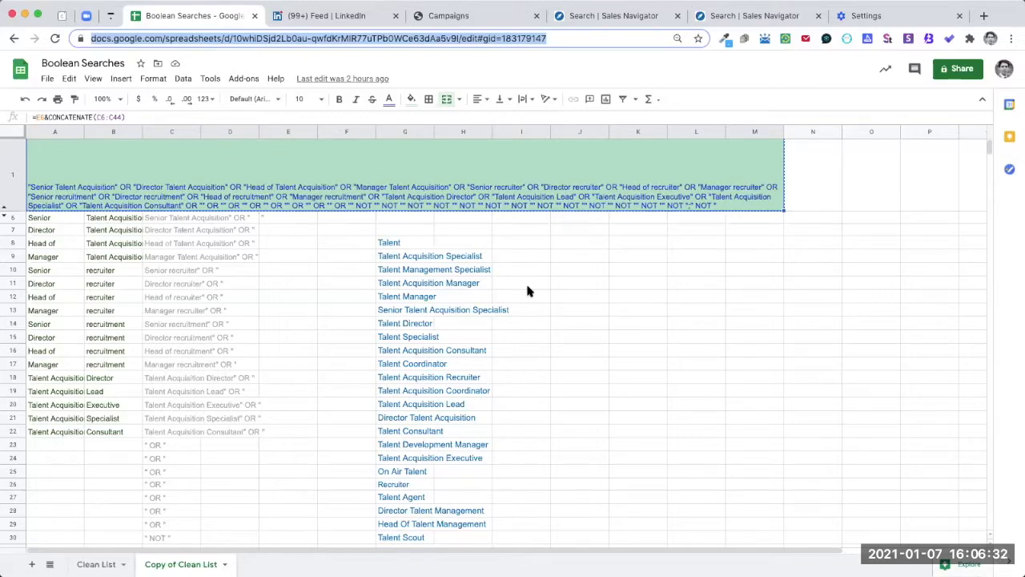
- Review the Boolean keyword string in the Boolean Searches sheet and the filtered lead results in the Sales Navigator search
left_click(617, 24)
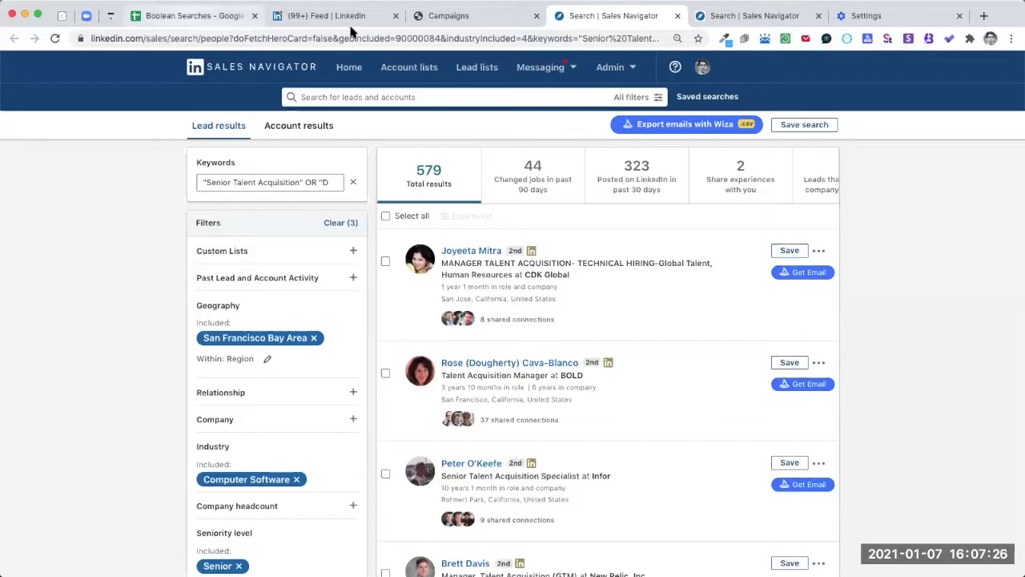
left_click(192, 15)
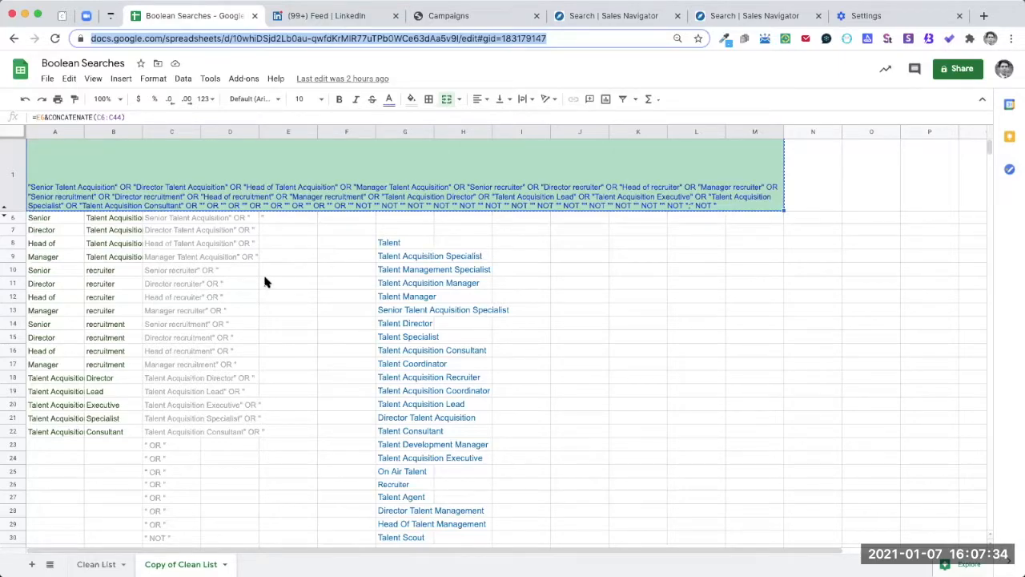
left_click(589, 15)
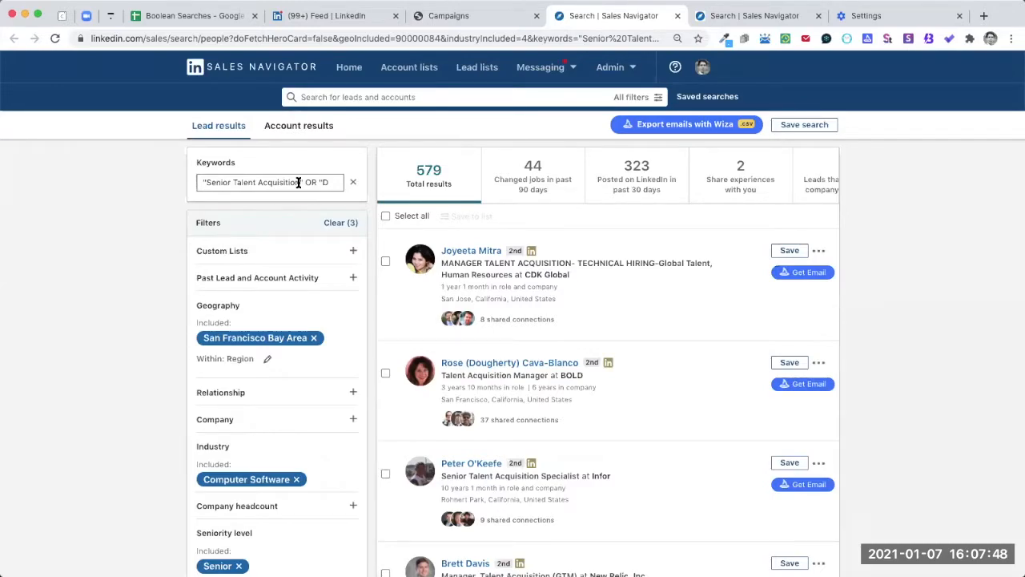
scroll(292, 198, "down", 1)
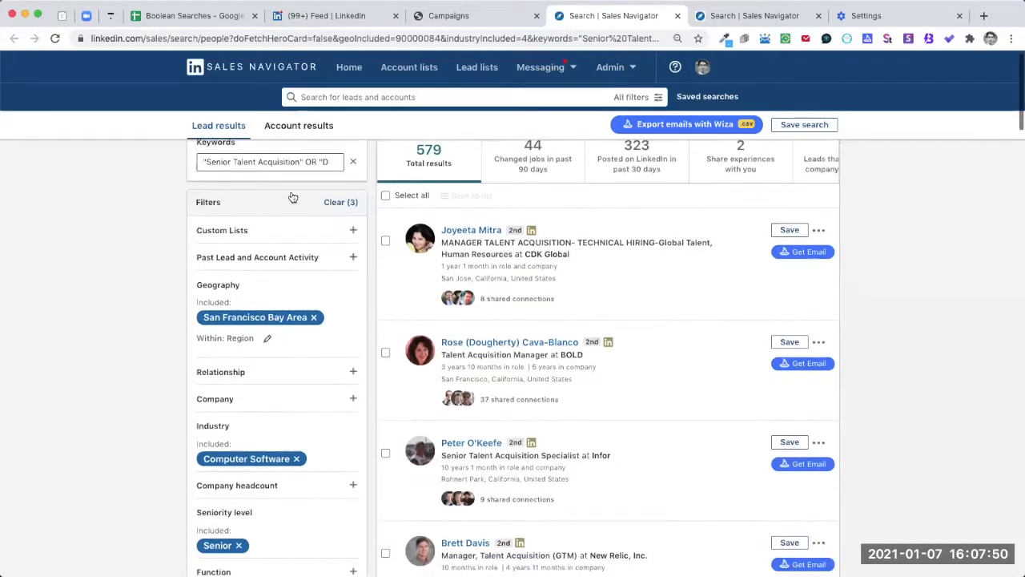
scroll(371, 377, "down", 4)
scroll(469, 316, "up", 2)
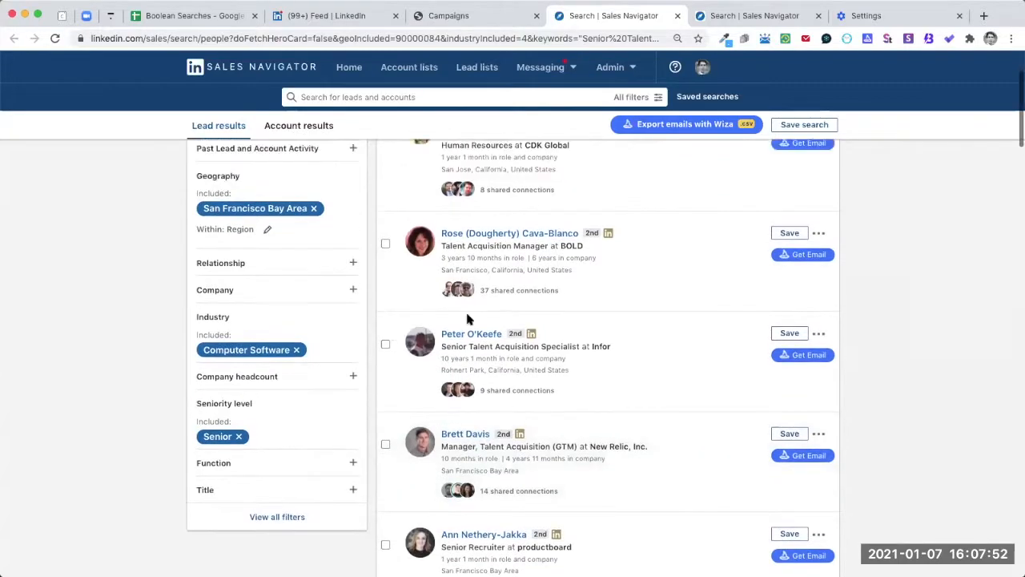
scroll(496, 317, "up", 3)
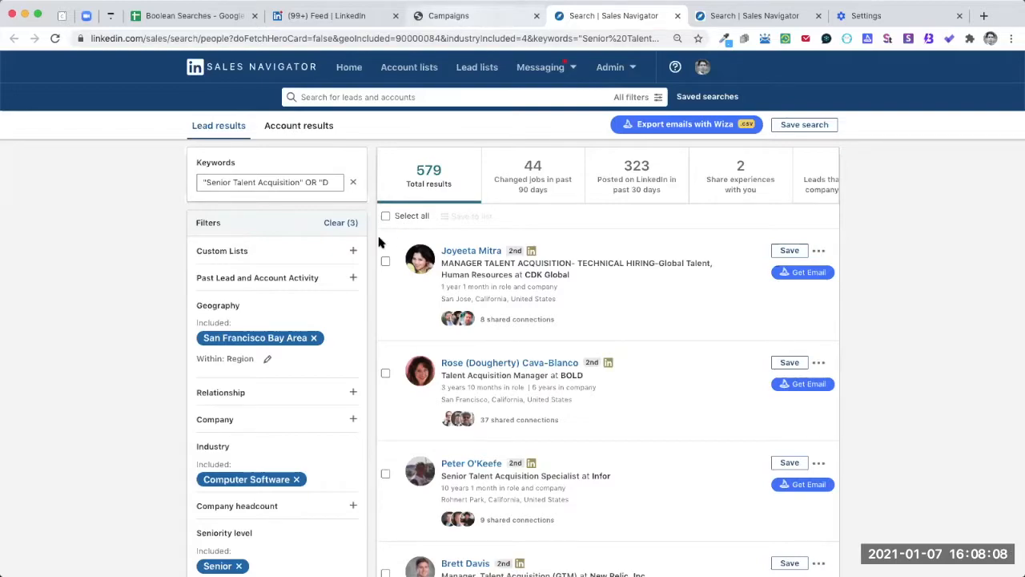
- Switch to the Kikioo campaigns page and start a new campaign named InHouse Talent Bay Area
left_click(449, 16)
scroll(918, 217, "up", 3)
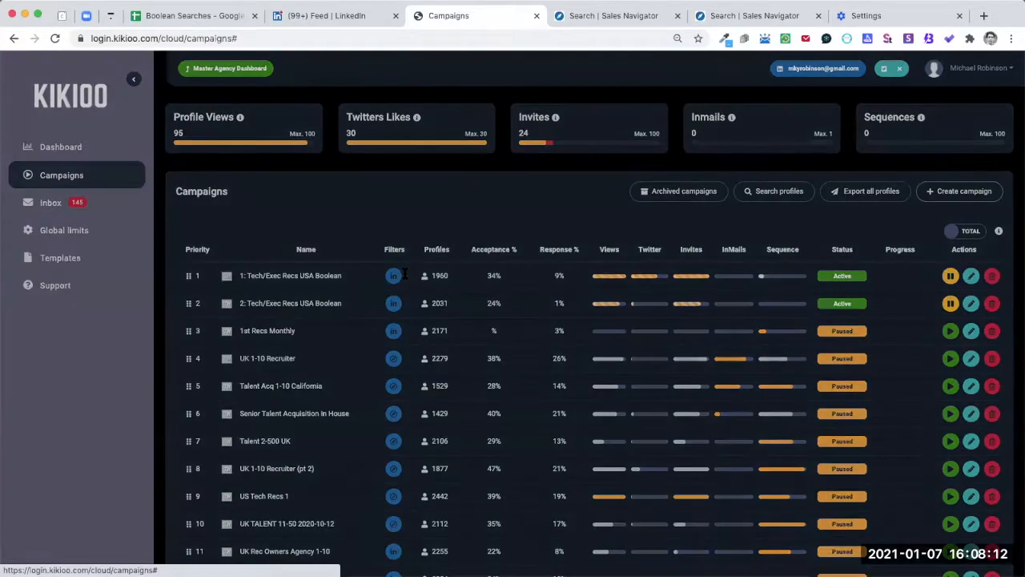
triple_click(404, 274)
type("InHo")
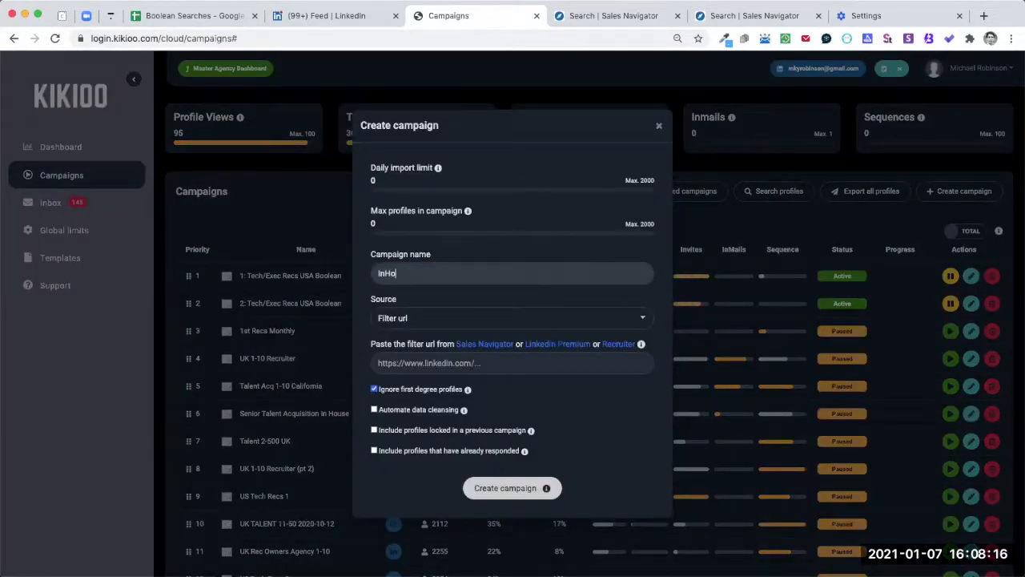
type("use Talent Bay Area")
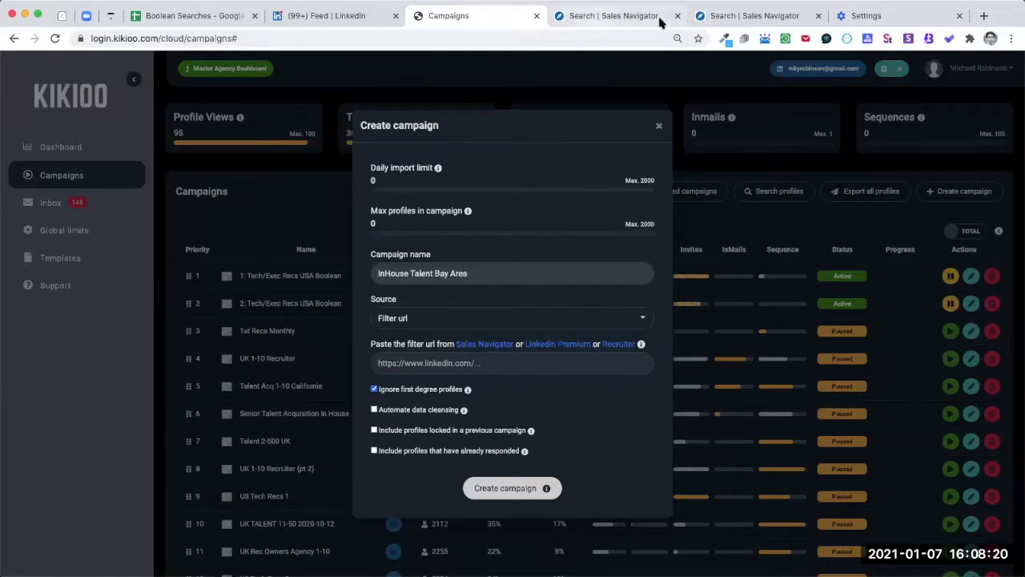
- Set the campaign's filter URL to the address of the Sales Navigator lead search and enable automated data cleansing
left_click(625, 15)
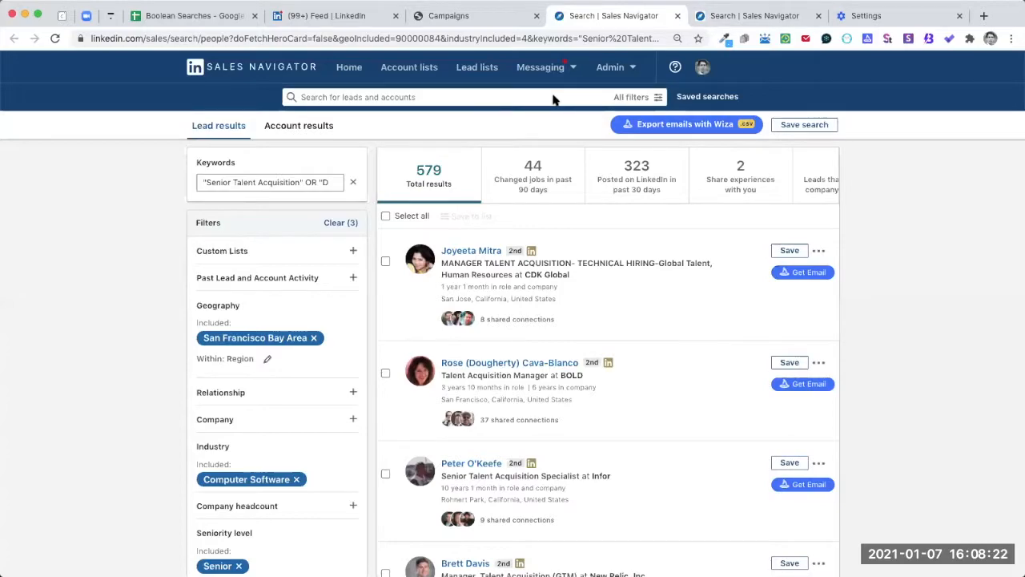
left_click(405, 37)
key("ctrl+shift+Tab")
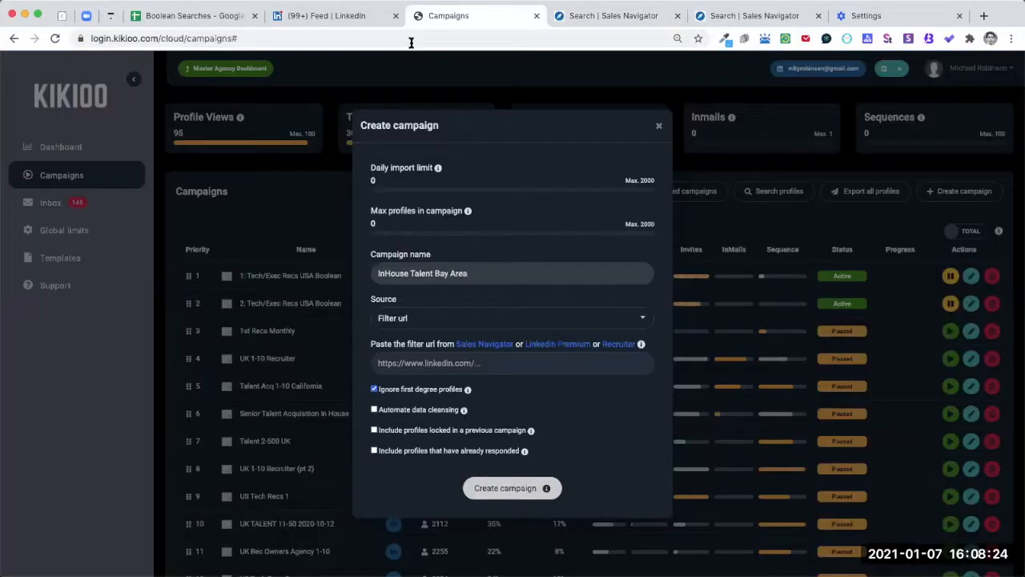
left_click(446, 370)
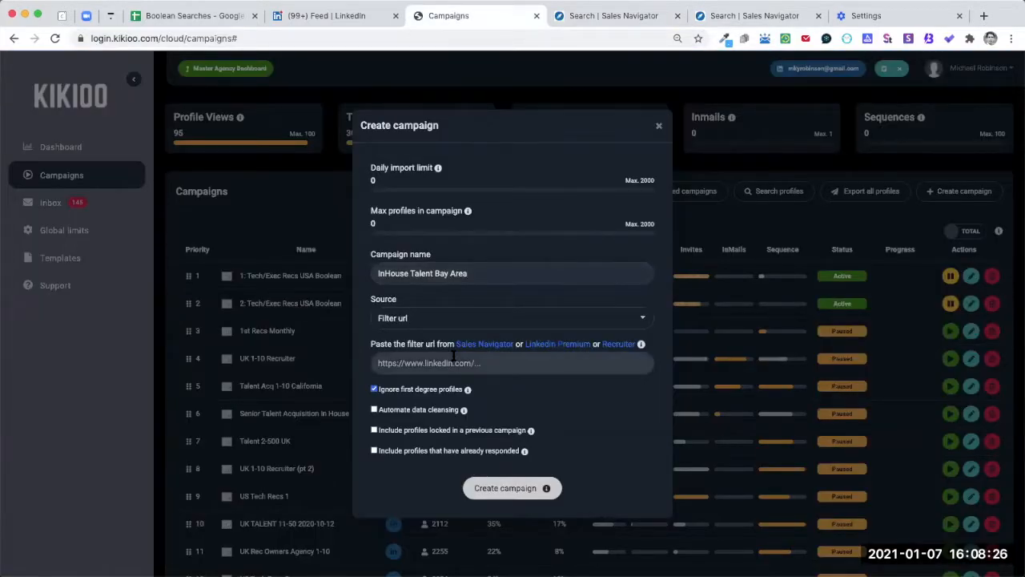
key("ctrl+v")
left_click(374, 409)
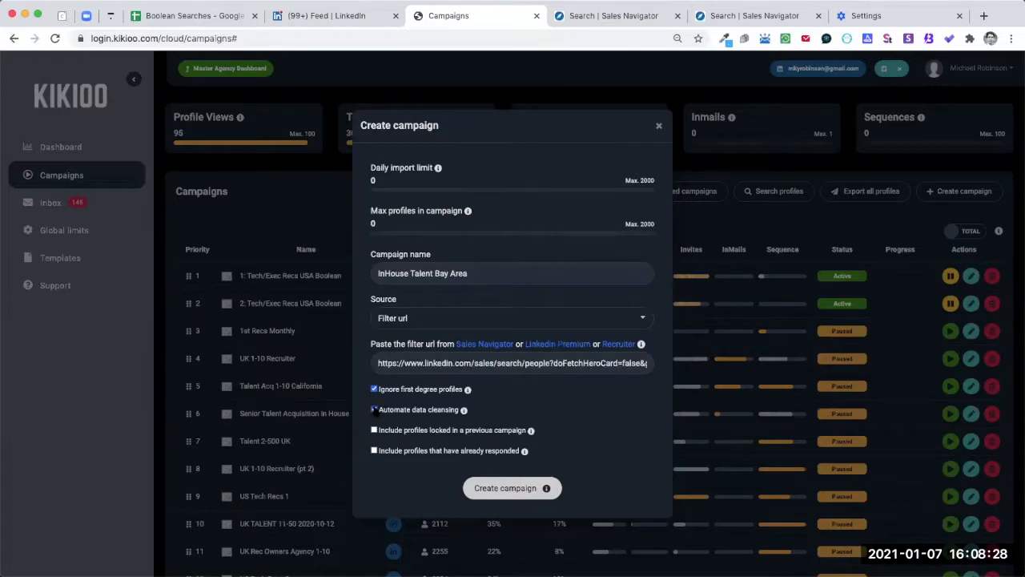
left_click(374, 409)
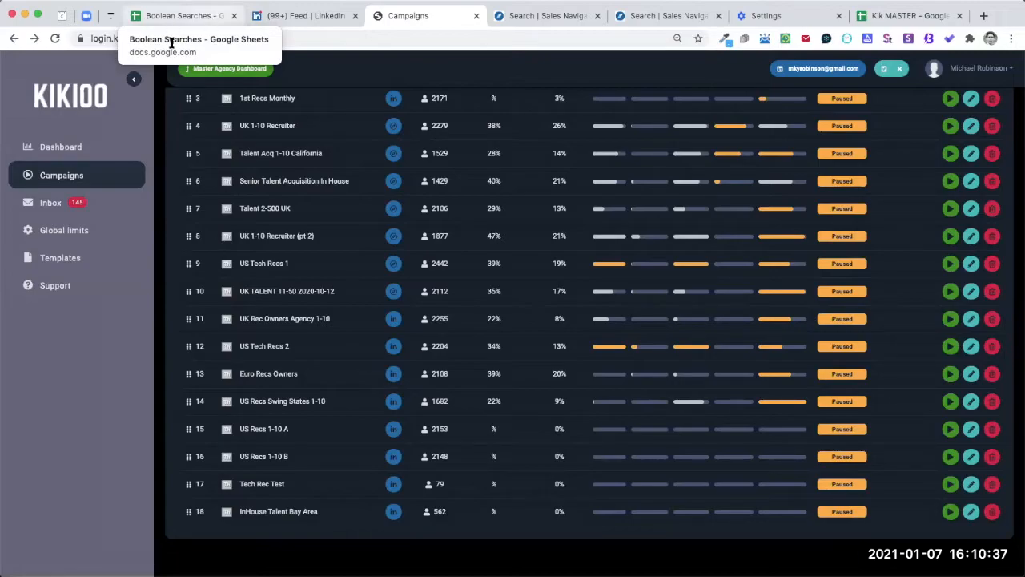
- Open the profiles of the InHouse Talent Bay Area campaign and show all entries in the list
key("ctrl+shift+Tab")
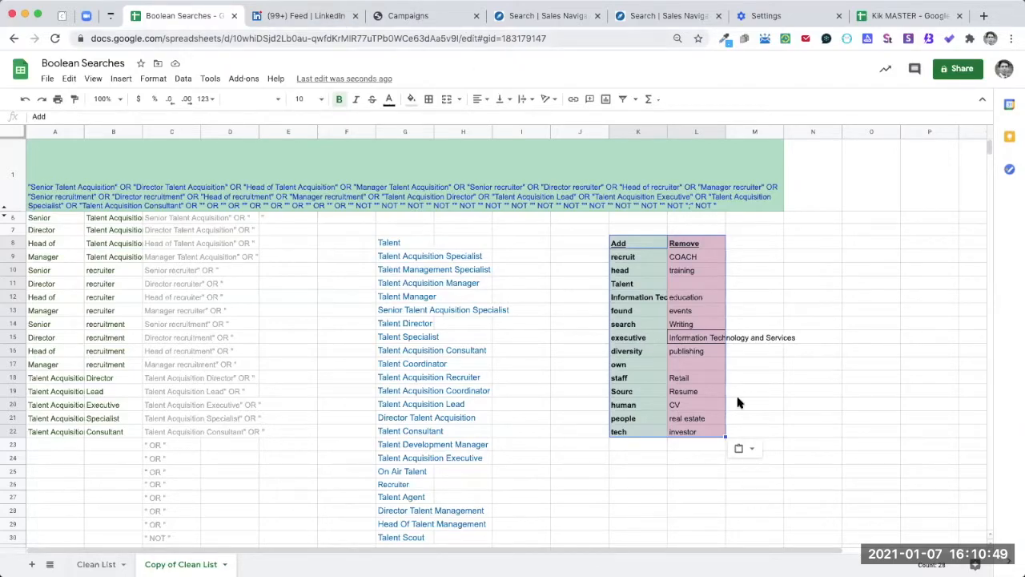
left_click(974, 512)
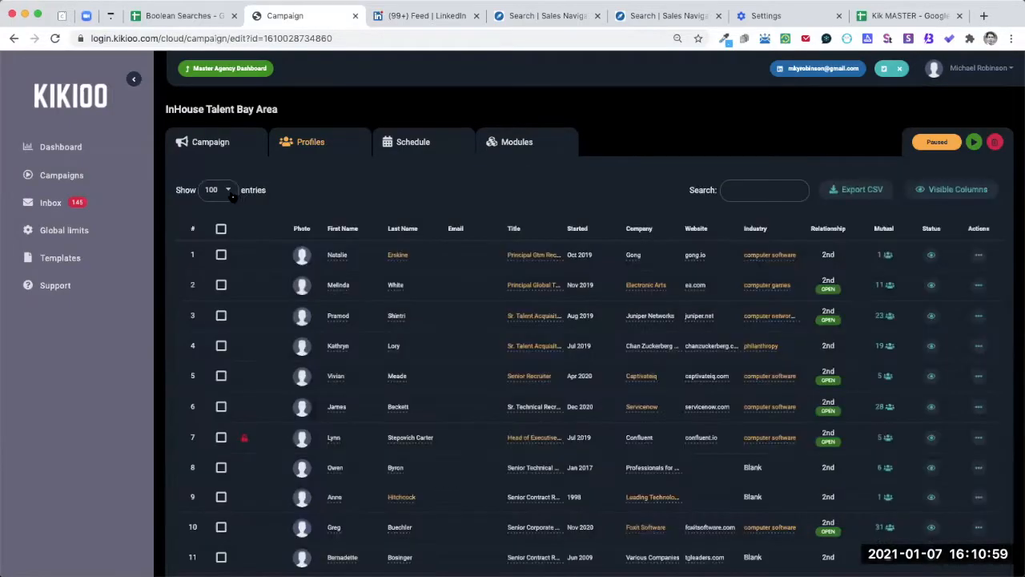
left_click(216, 190)
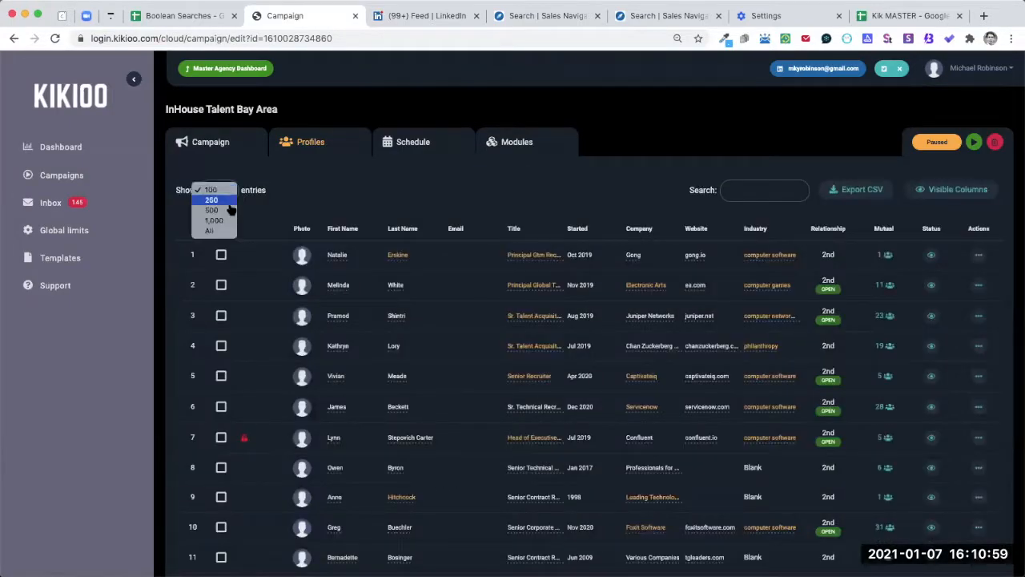
left_click(218, 190)
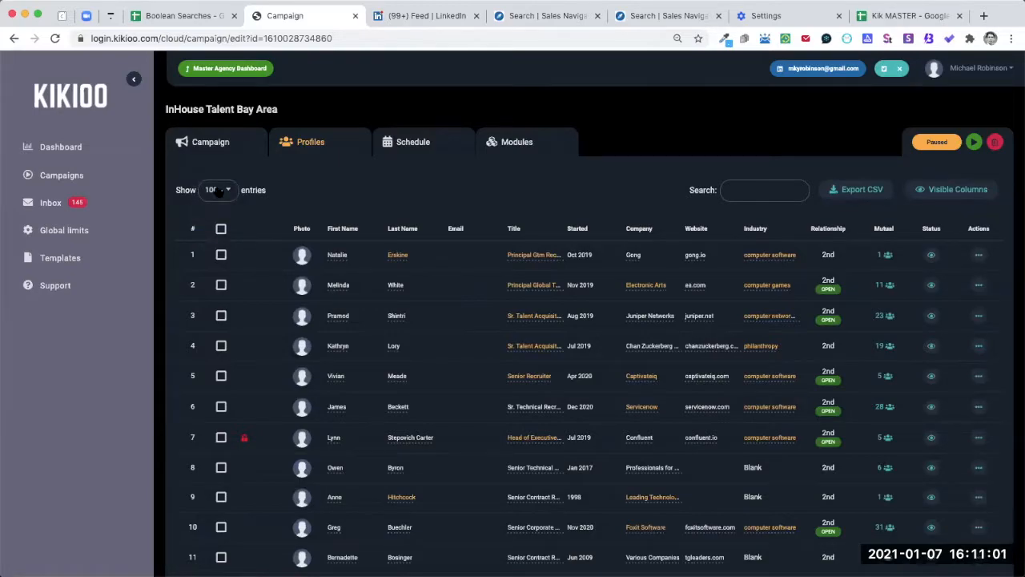
- Hide the First Name and Last Name columns in the campaign's profile list
left_click(955, 198)
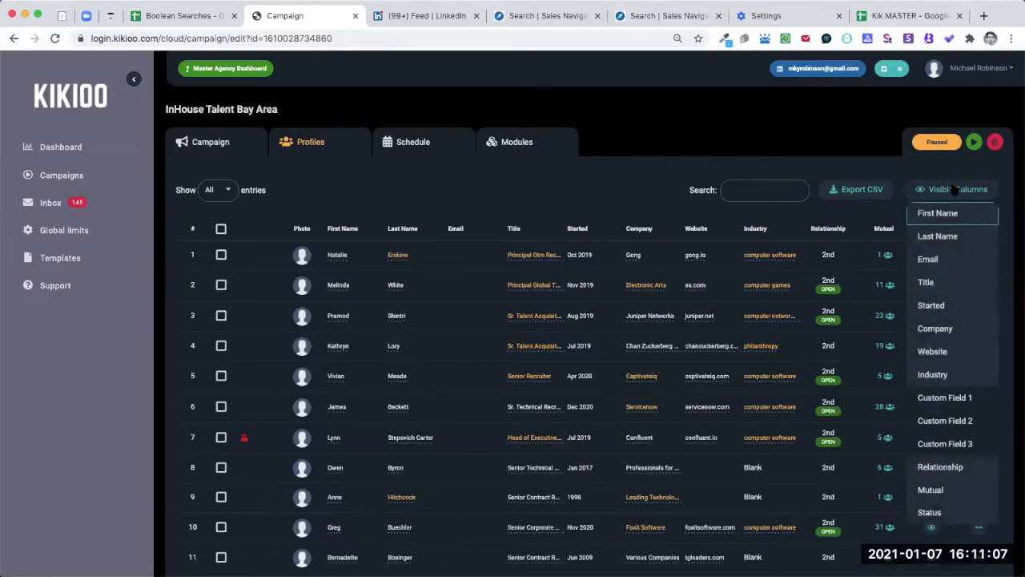
left_click(952, 207)
left_click(954, 198)
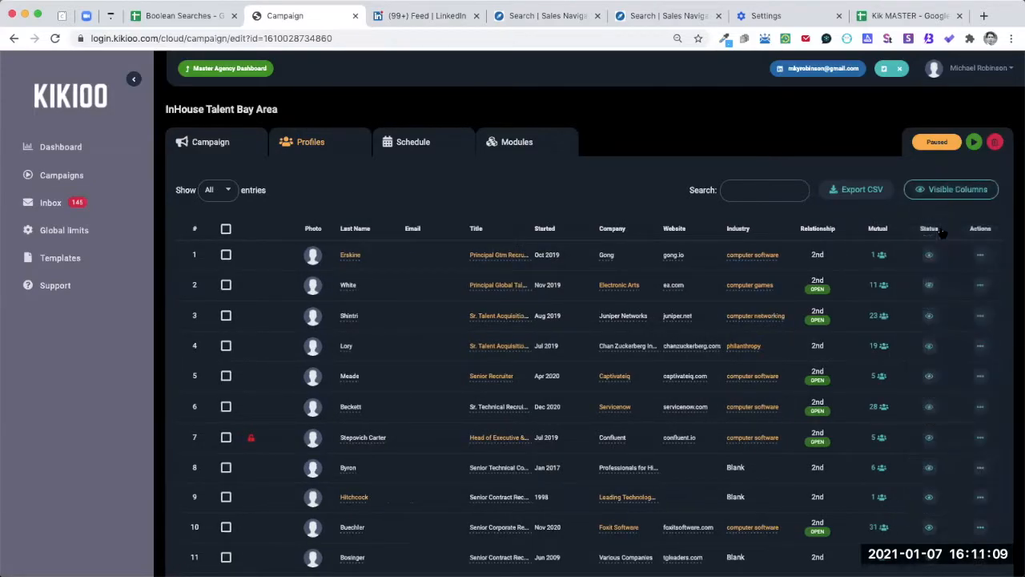
left_click(942, 198)
left_click(939, 238)
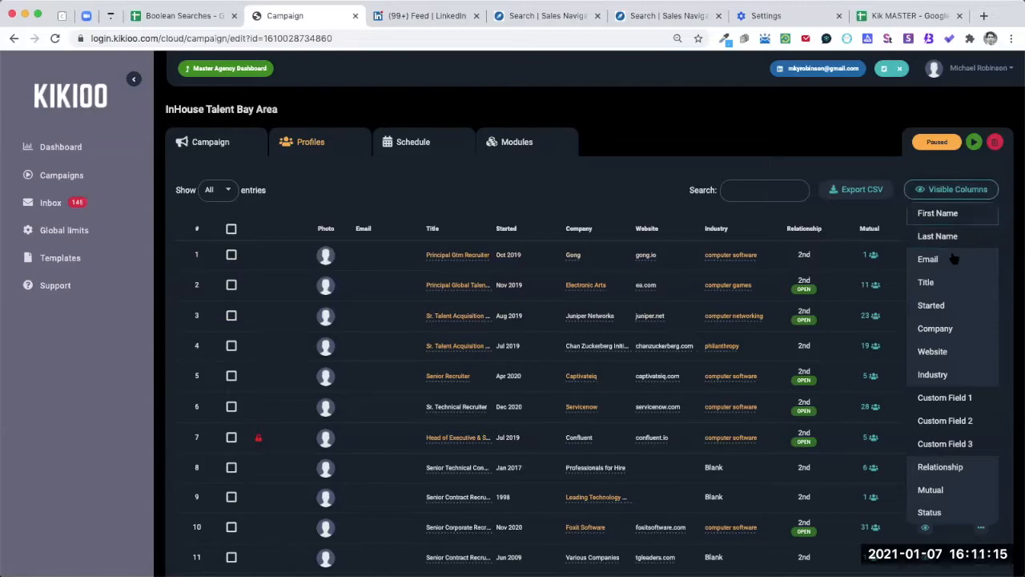
- Hide the Website, Relationship, Mutual, Status, Started and Email columns in the profile list
left_click(942, 361)
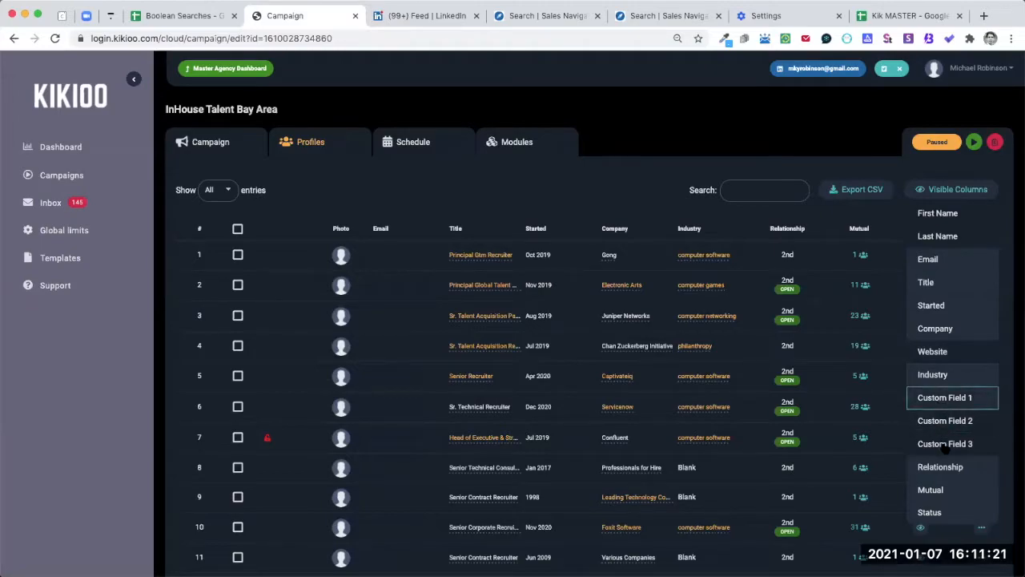
left_click(944, 476)
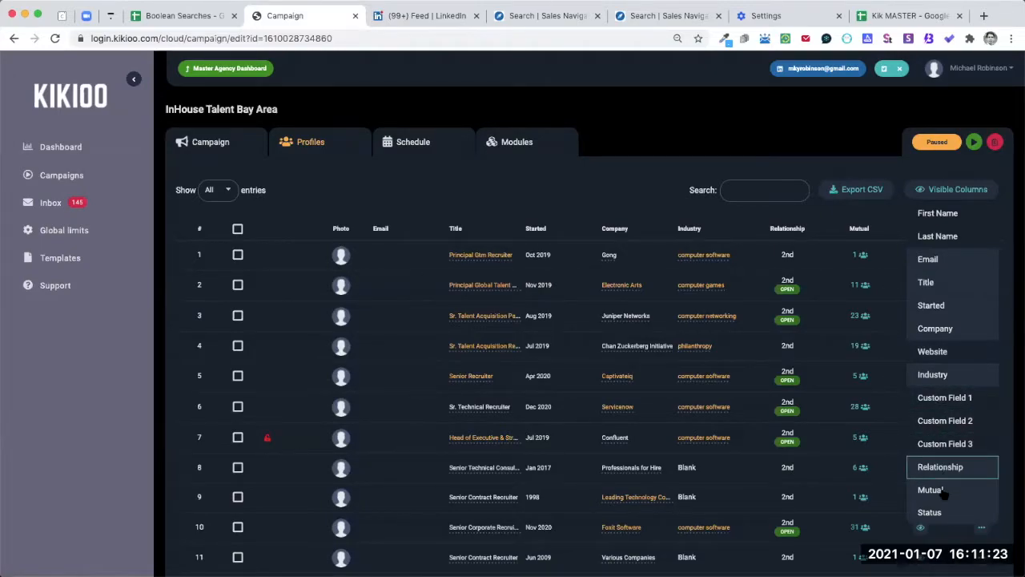
left_click(944, 494)
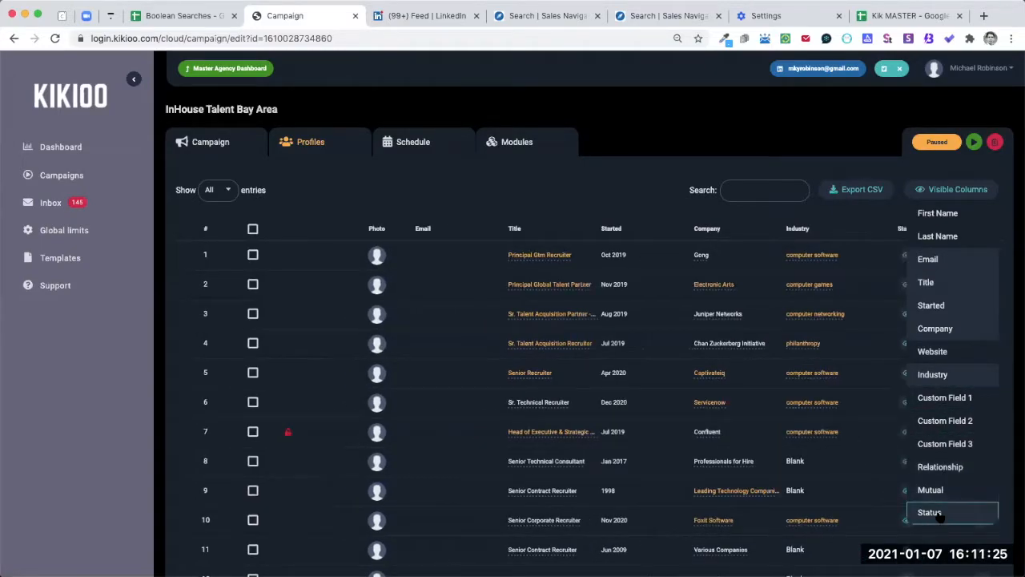
left_click(939, 516)
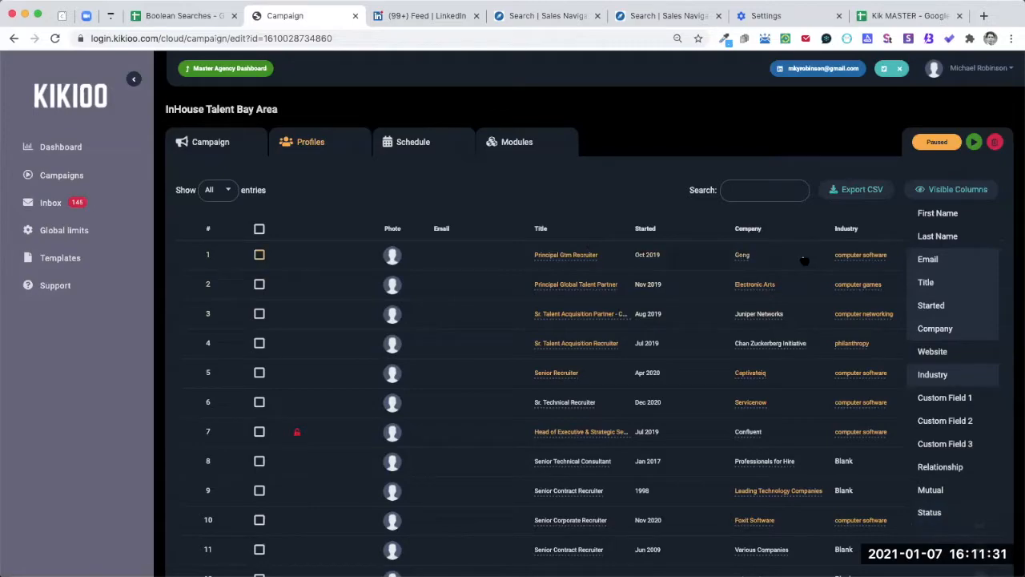
left_click(932, 307)
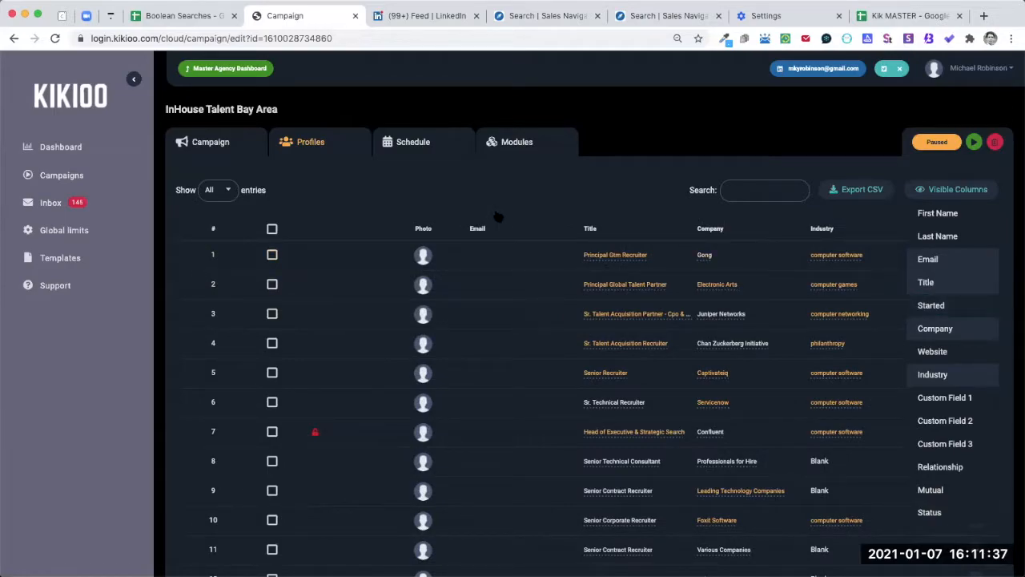
left_click(939, 261)
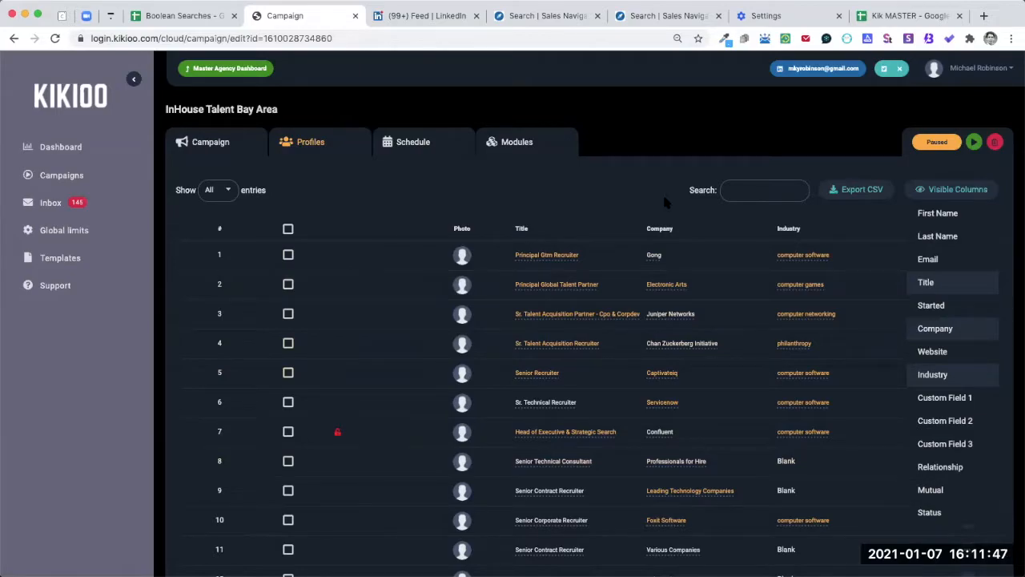
- Look through the titles, companies and industries of the campaign's profiles and check the keyword lists in the Boolean Searches sheet
scroll(814, 355, "down", 3)
scroll(814, 355, "up", 2)
scroll(814, 355, "down", 5)
scroll(814, 355, "down", 8)
scroll(814, 354, "down", 5)
scroll(815, 356, "down", 6)
scroll(815, 357, "up", 20)
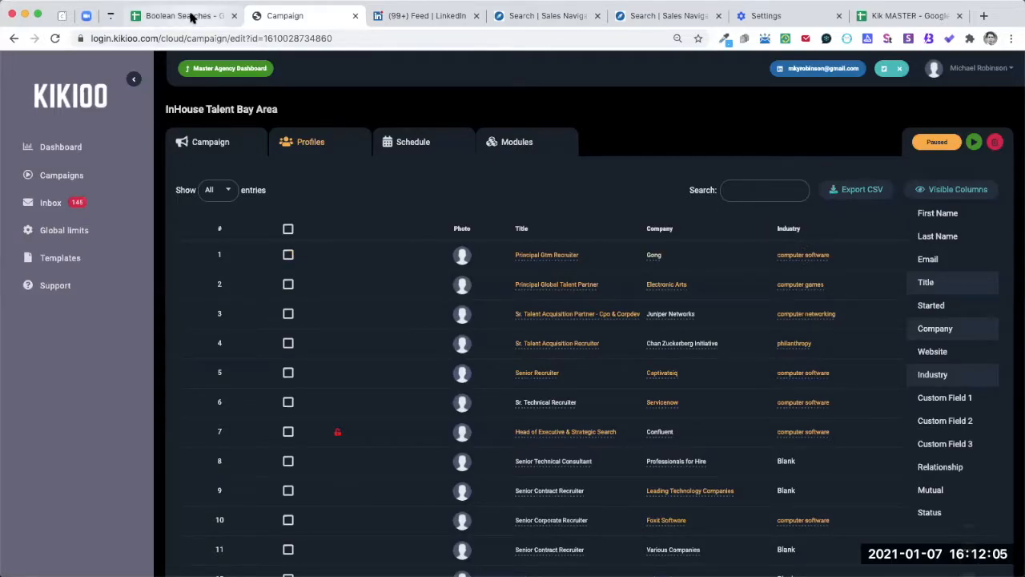
key("ctrl+shift+Tab")
key("ctrl+Tab")
- Mark every profile in the campaign as skipped and clear the selection
left_click(288, 230)
left_click(323, 191)
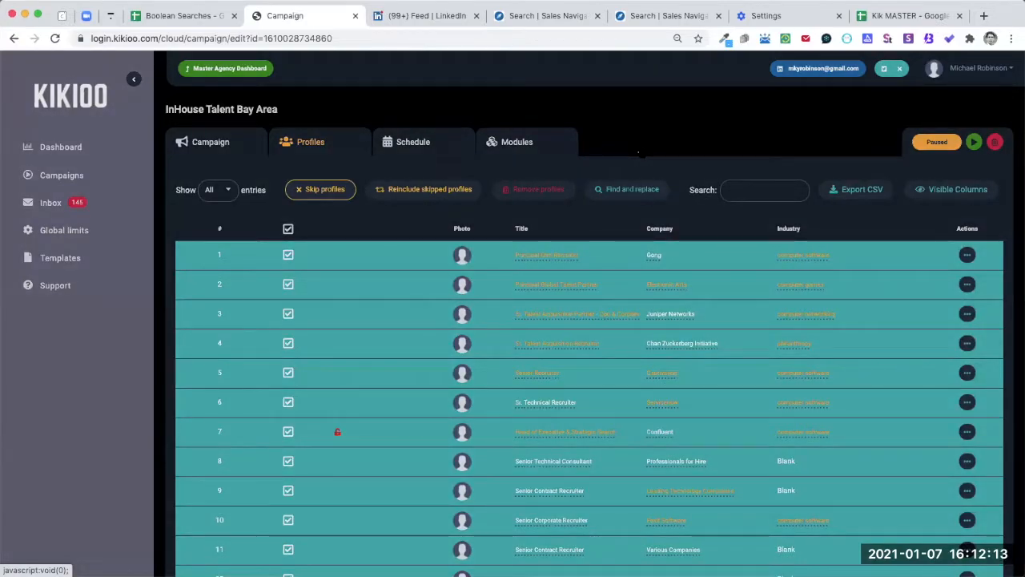
left_click(640, 153)
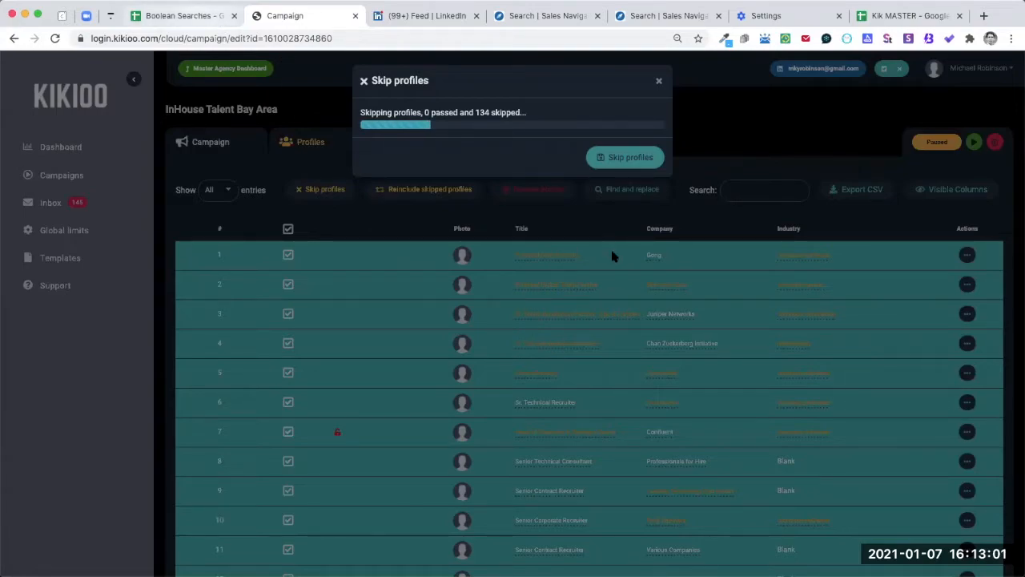
key("ctrl+shift+Tab")
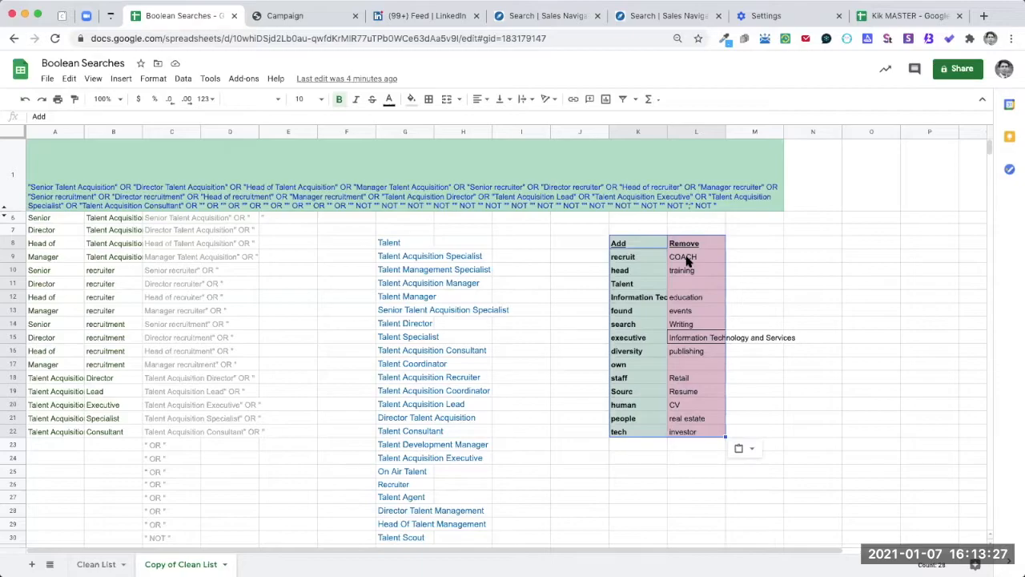
left_click(315, 24)
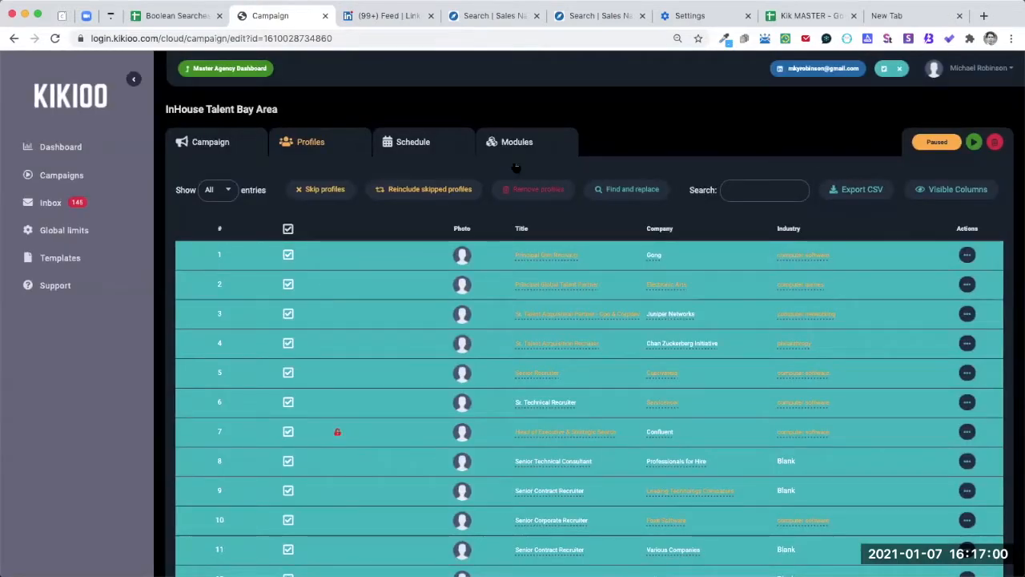
left_click(288, 229)
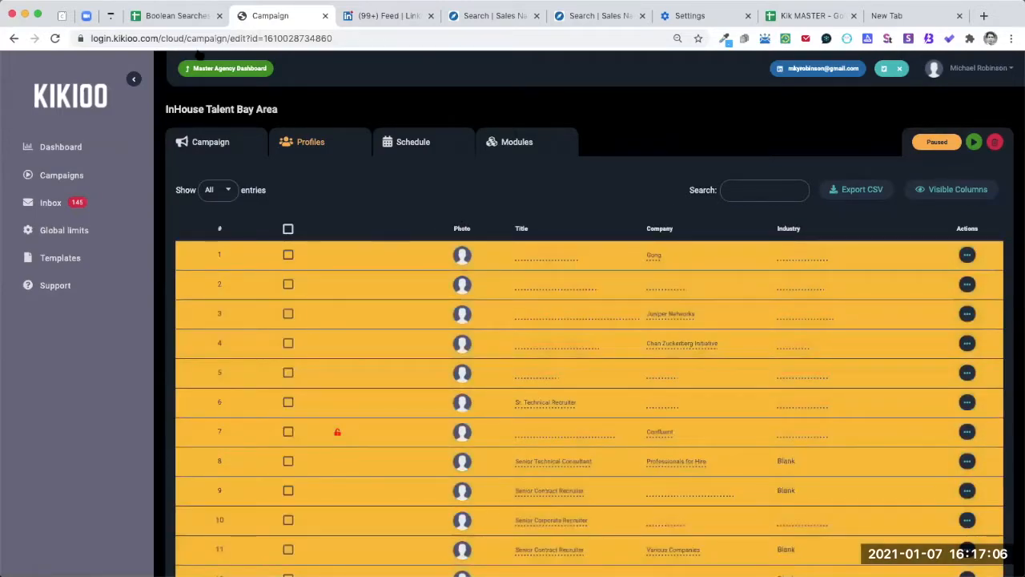
- Check the Add keywords in the Boolean Searches sheet and filter the campaign's profile list by "recruit"
left_click(179, 18)
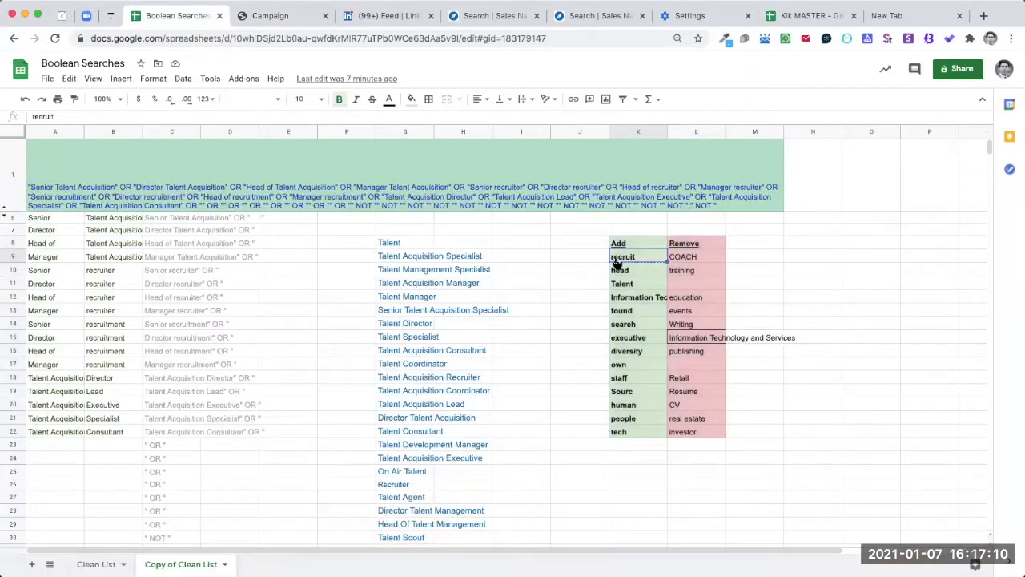
key("ctrl+Tab")
left_click(763, 197)
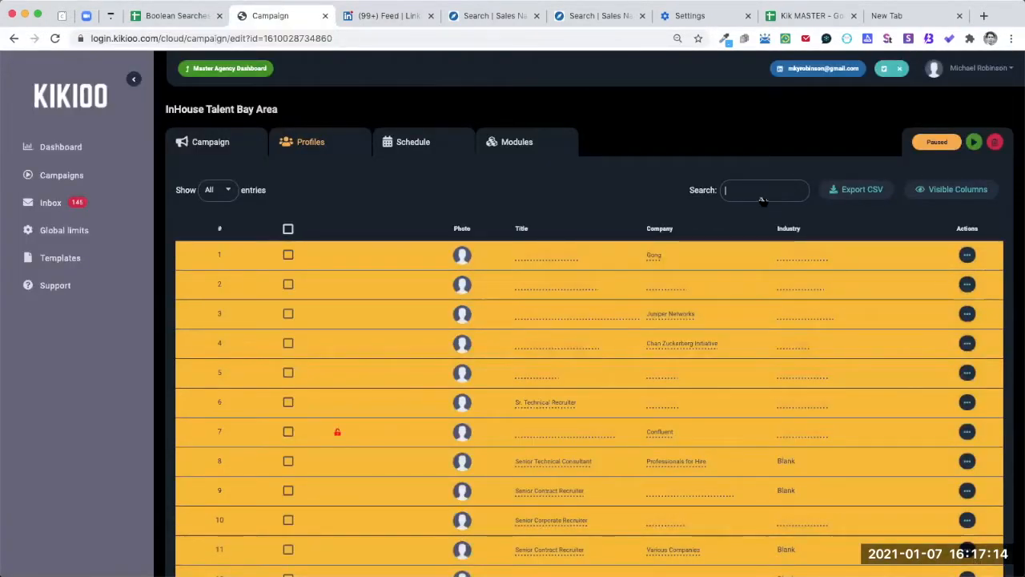
type("recruit")
- Select all profiles matching "recruit" and reinclude them in the campaign
left_click(287, 228)
scroll(403, 257, "down", 1)
scroll(403, 257, "down", 10)
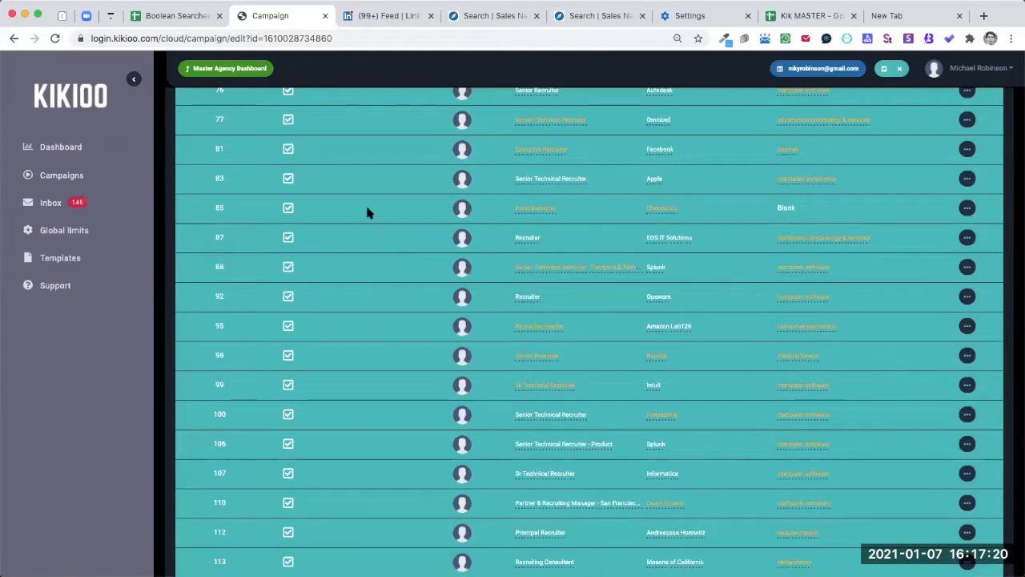
scroll(393, 194, "down", 10)
scroll(553, 224, "up", 3)
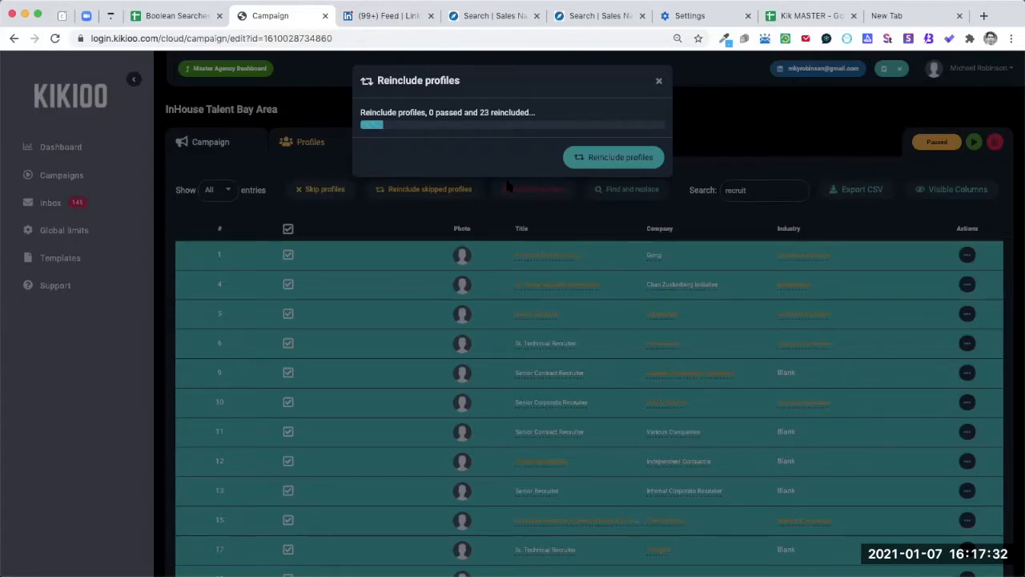
left_click(658, 81)
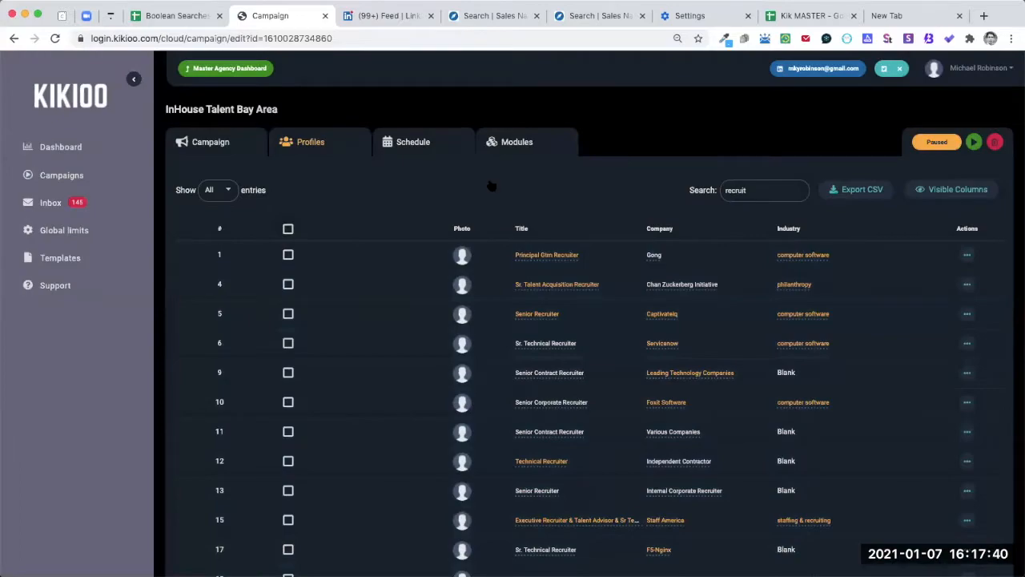
scroll(494, 205, "down", 10)
scroll(666, 196, "up", 10)
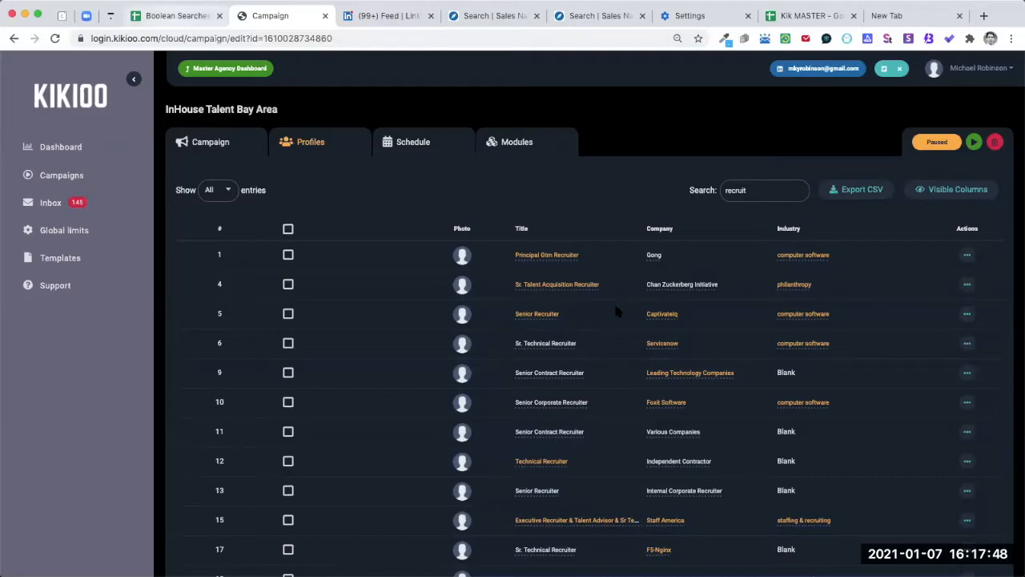
- Copy the Add keyword "search" from the Boolean Searches sheet and filter the campaign's profile list by it
key("ctrl+shift+Tab")
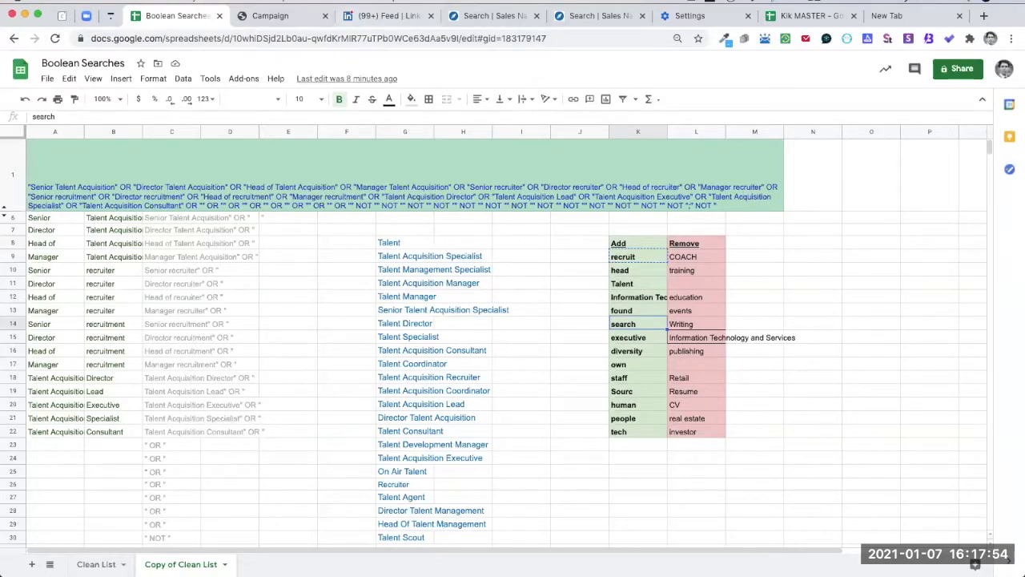
key("super+c")
key("ctrl+Tab")
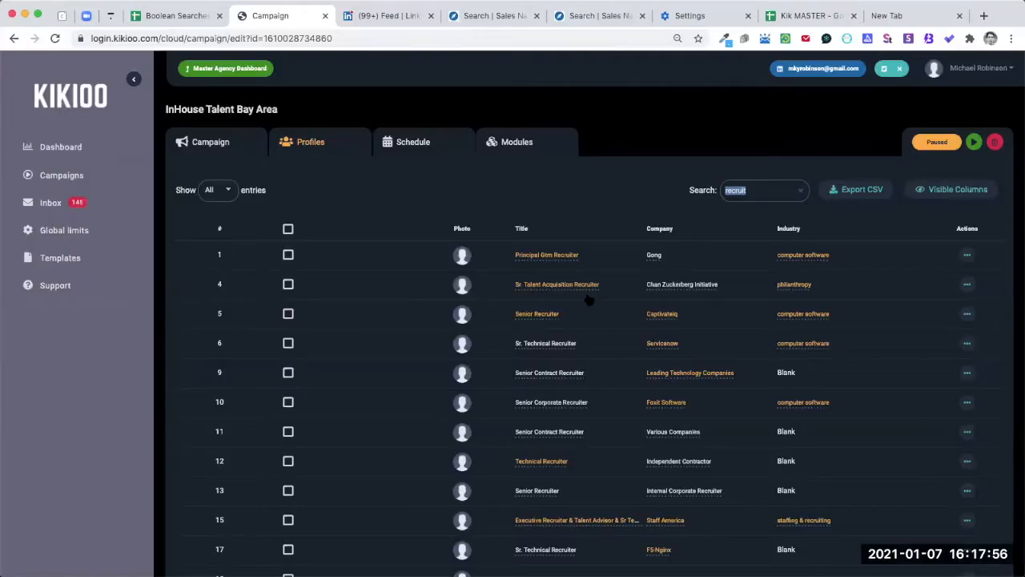
key("super+v")
scroll(435, 380, "down", 1)
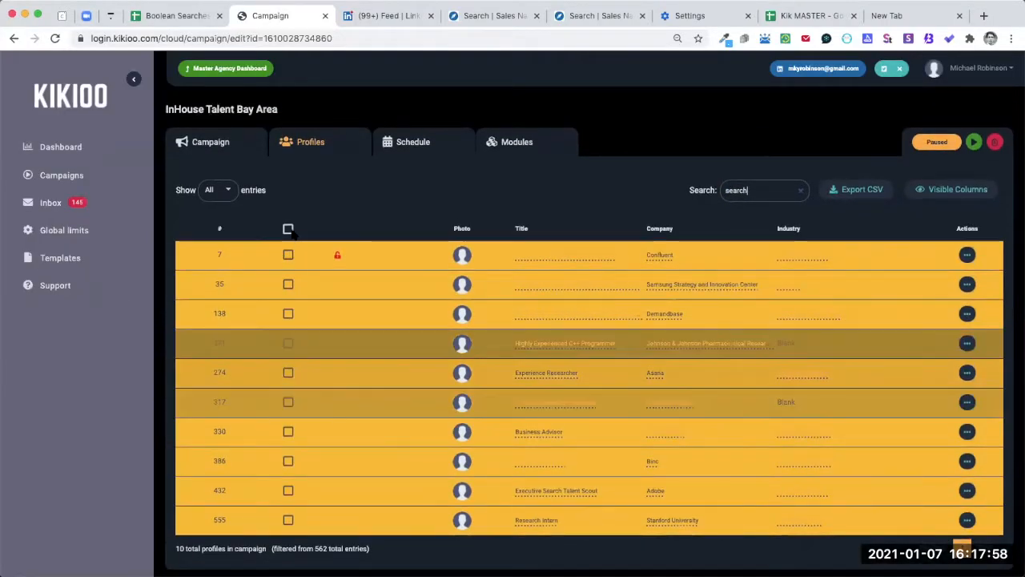
- Try to reinclude all the skipped profiles that match "search"
left_click(288, 225)
left_click(399, 193)
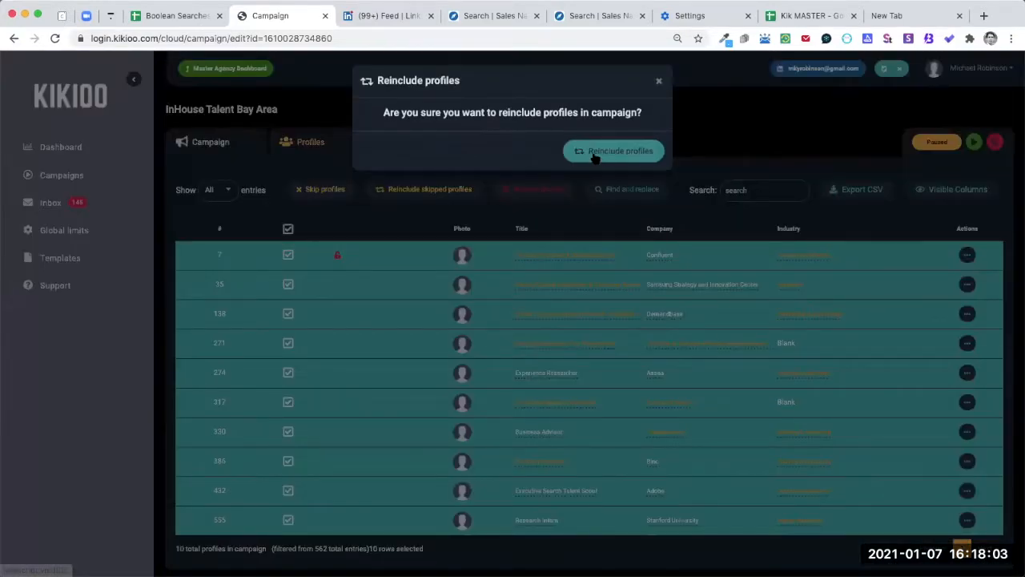
left_click(595, 157)
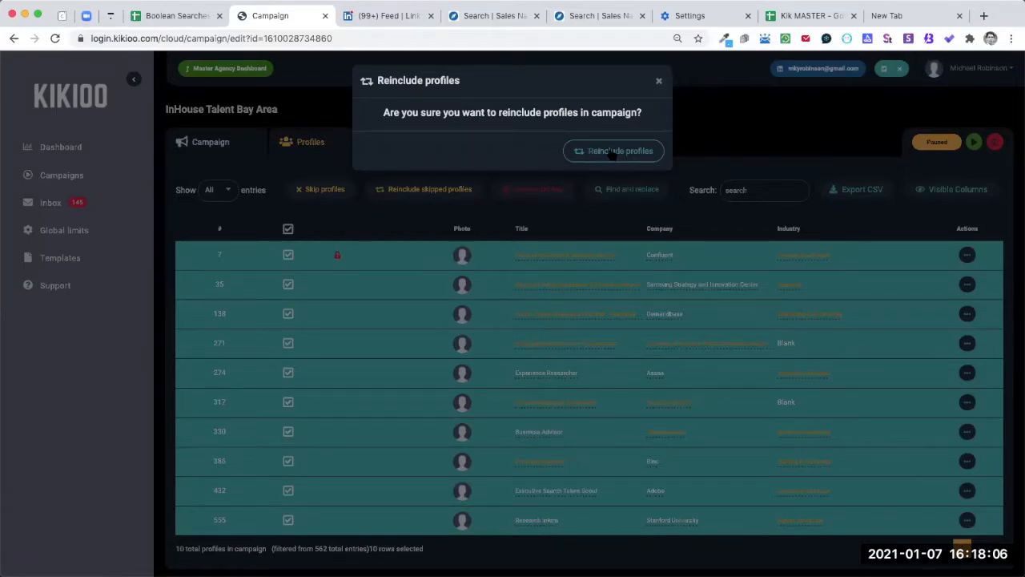
left_click(623, 148)
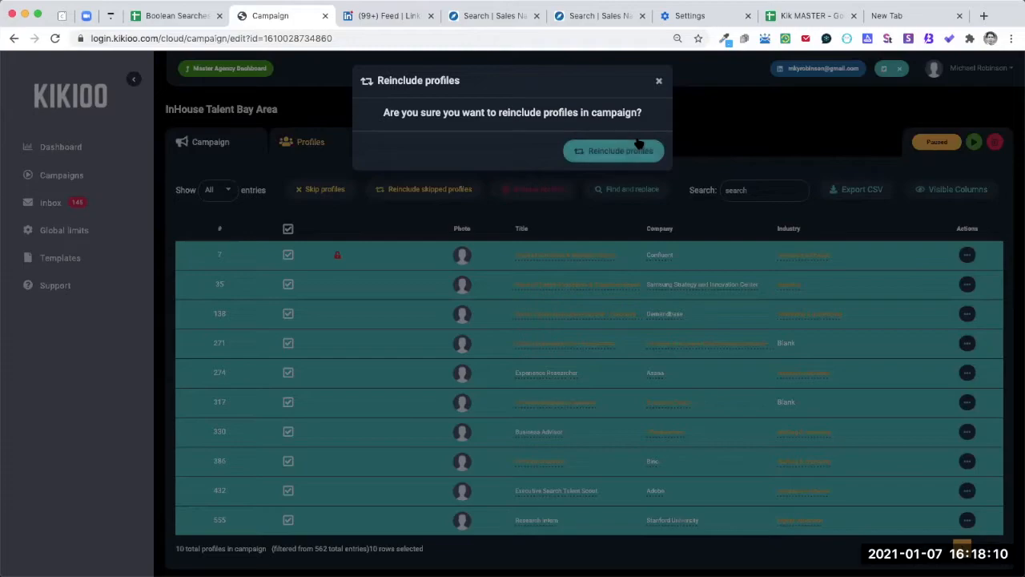
left_click(629, 151)
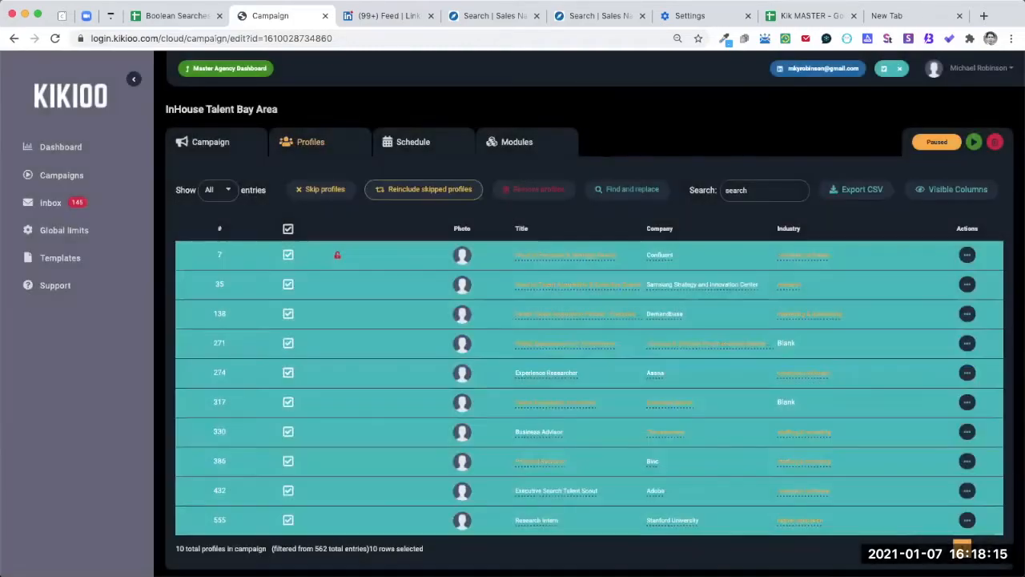
left_click(424, 189)
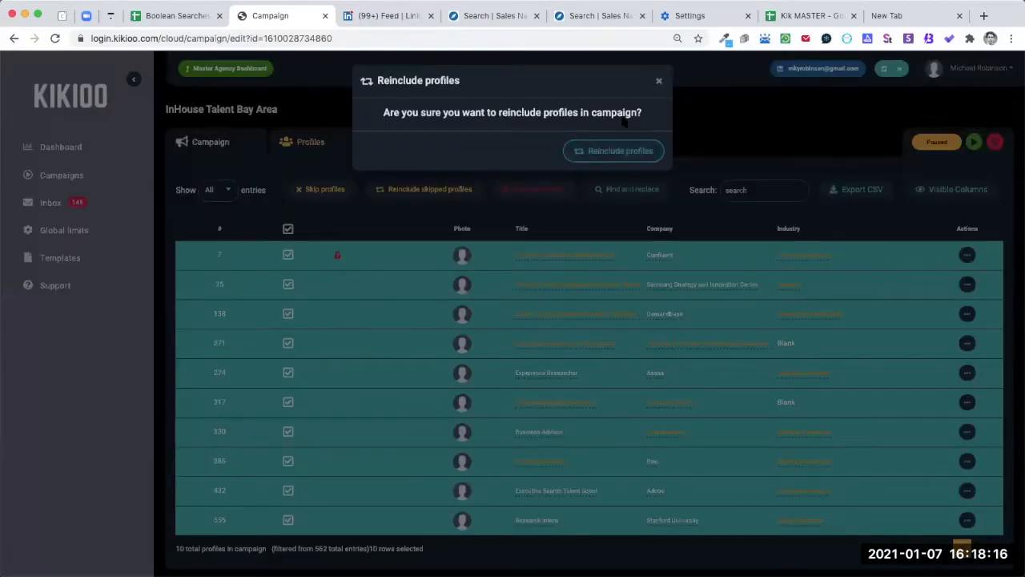
left_click(506, 263)
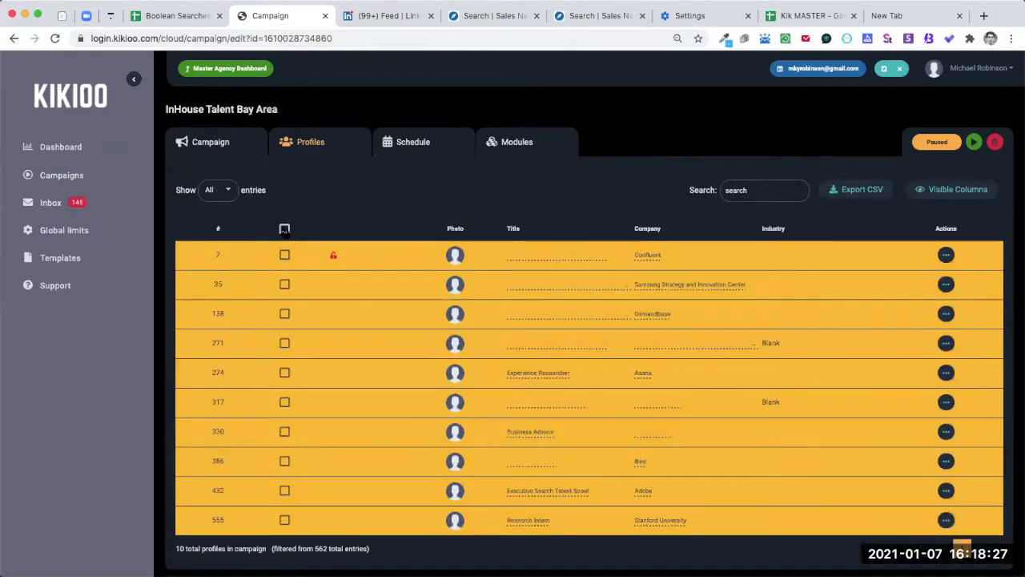
- Reinclude all profiles matching "search" in the campaign, and clear the search filter and the selection
left_click(285, 229)
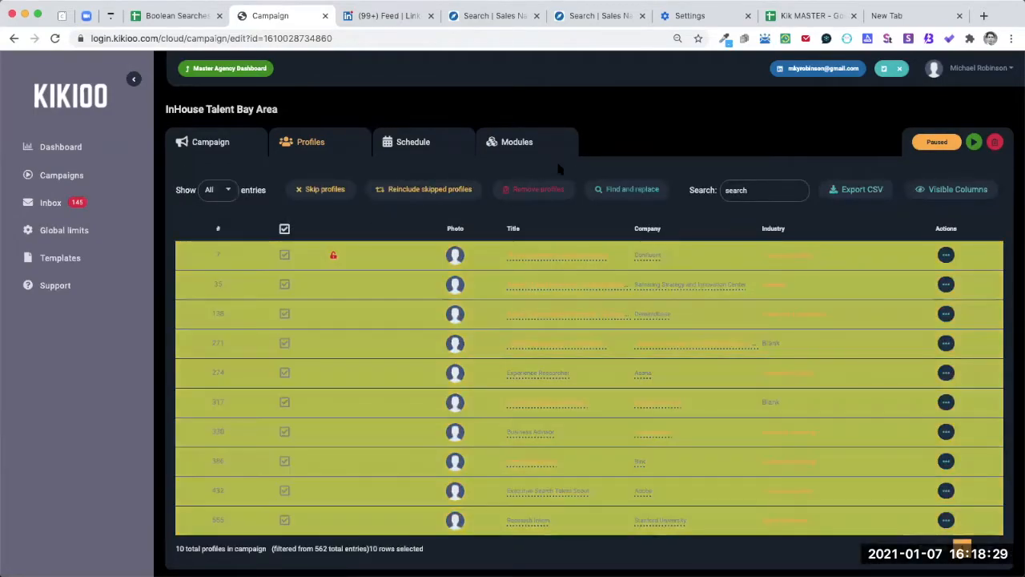
left_click(424, 190)
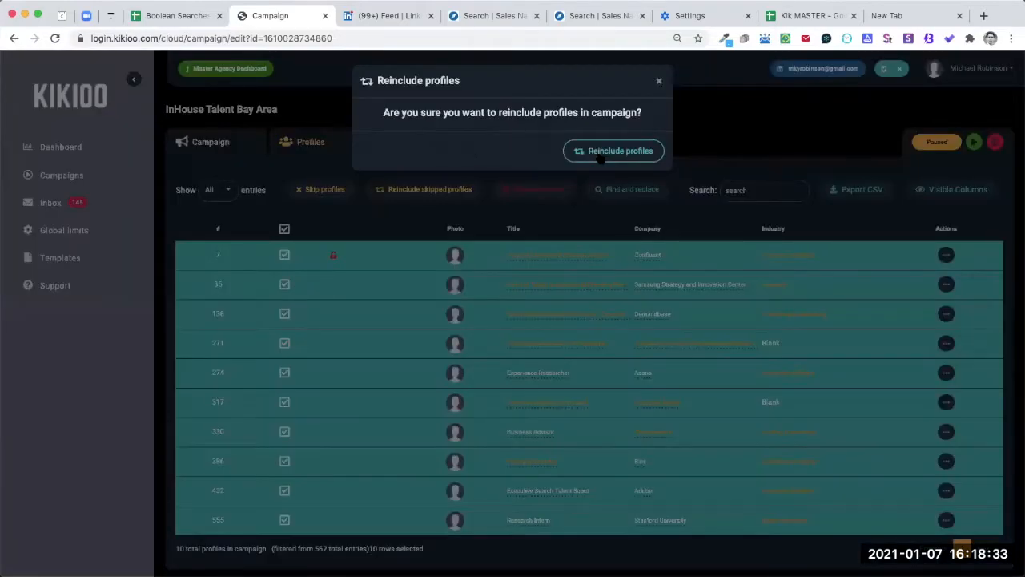
left_click(601, 152)
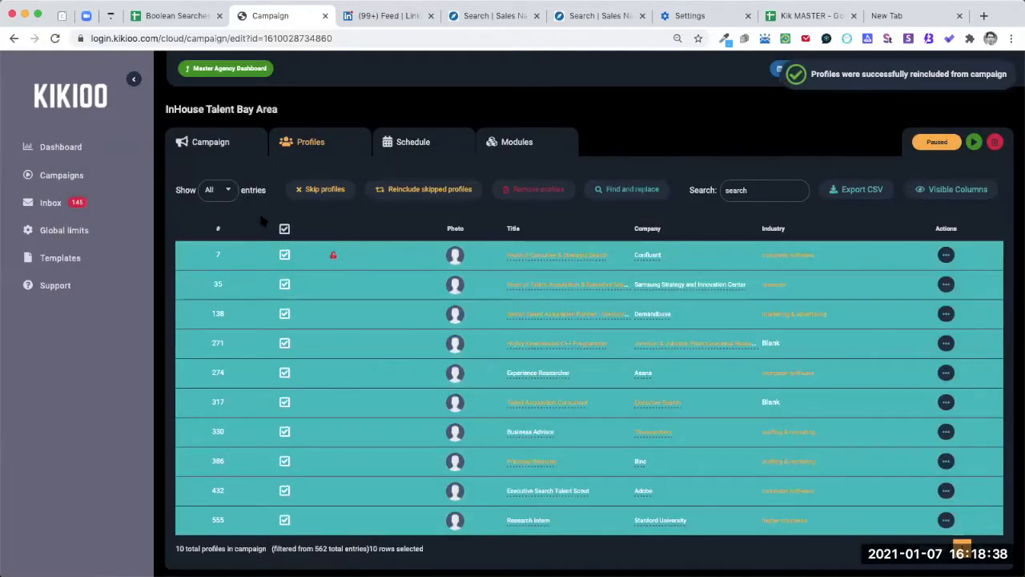
double_click(735, 190)
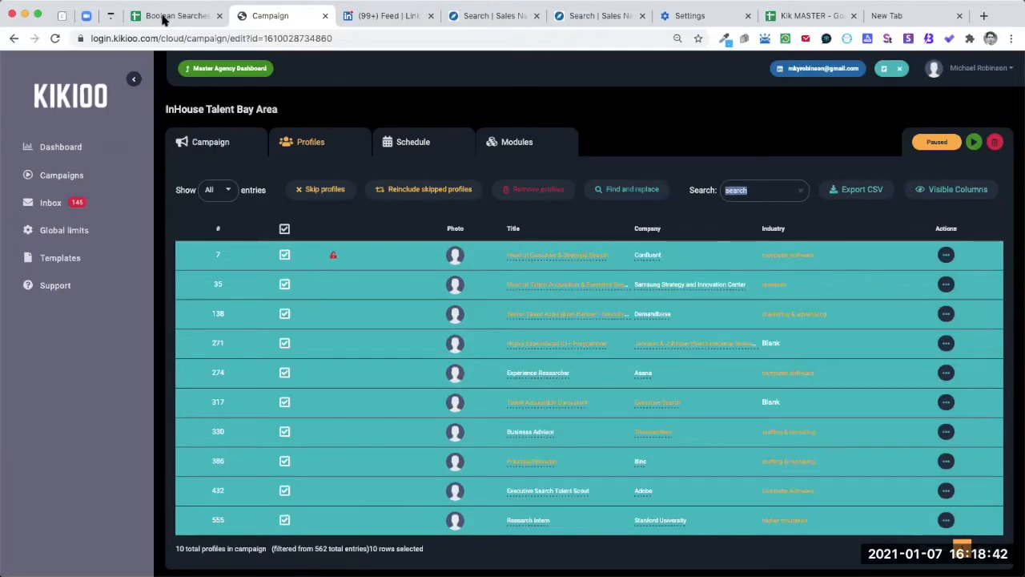
key("BackSpace")
left_click(285, 229)
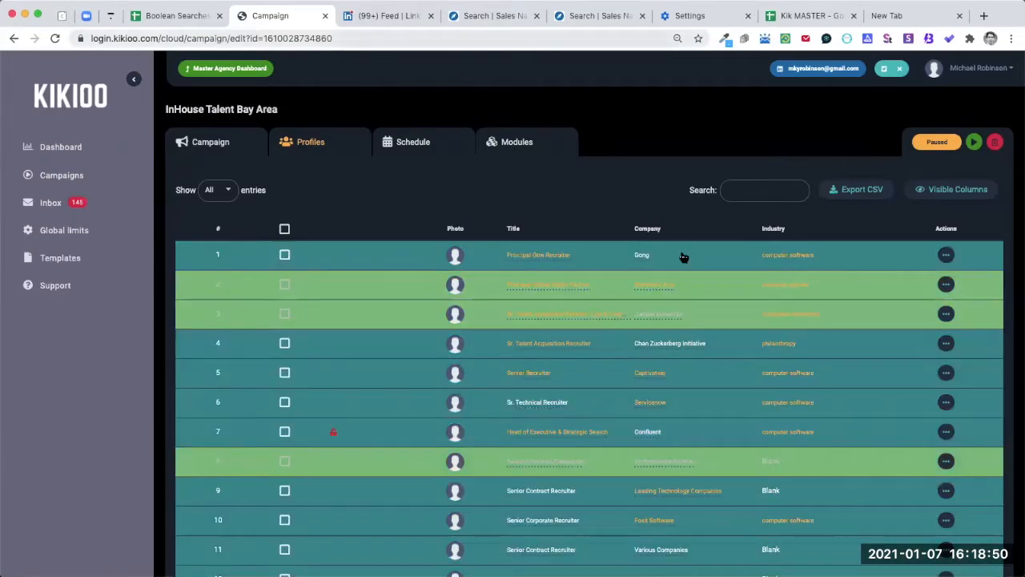
- Filter the campaign's profile list by the Remove keyword "COACH" from the Boolean Searches sheet
key("ctrl+shift+Tab")
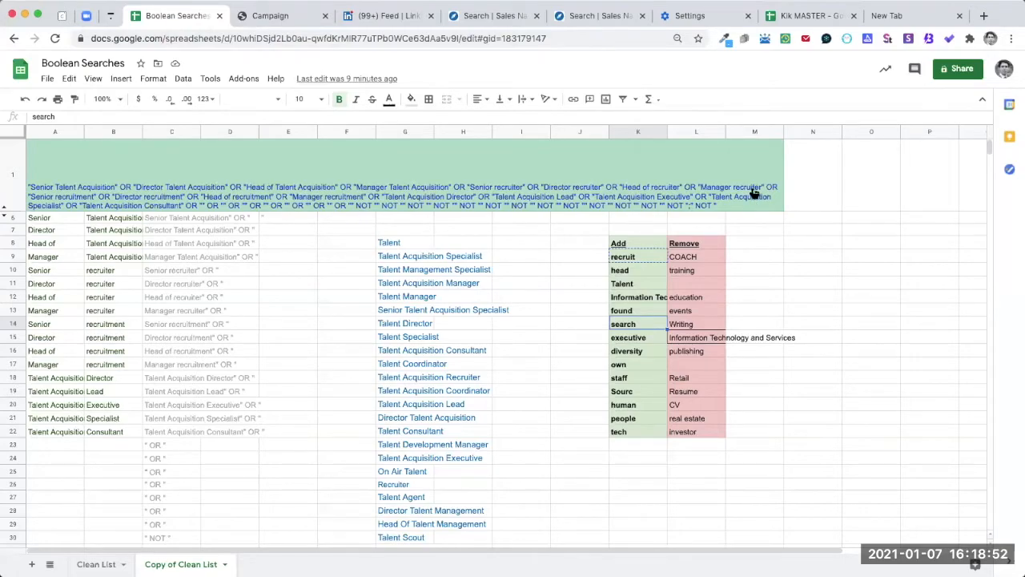
key("ctrl+Tab")
key("ctrl+v")
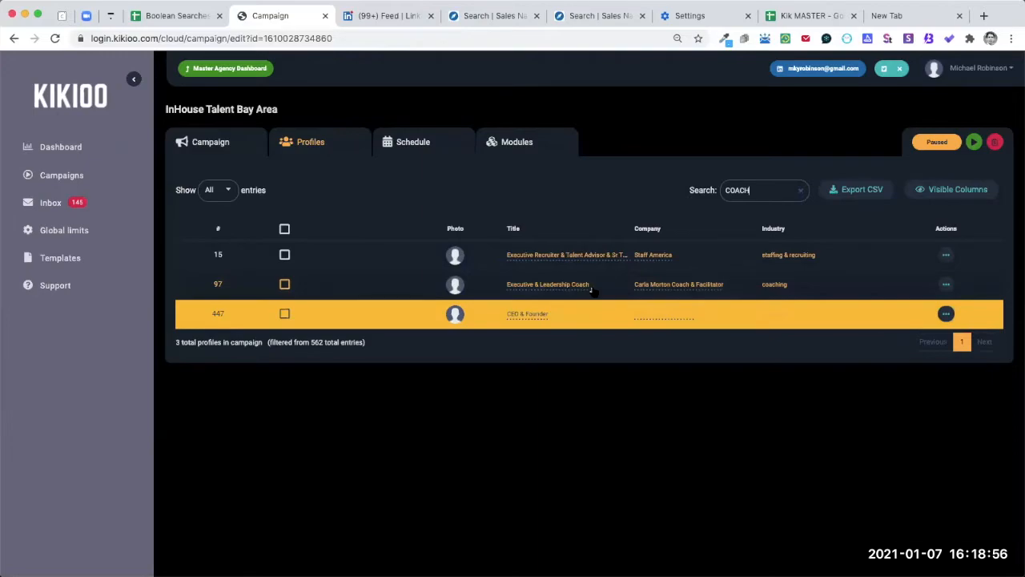
- Remove the two profiles in the coaching industry from the campaign and clear the search filter
left_click(284, 285)
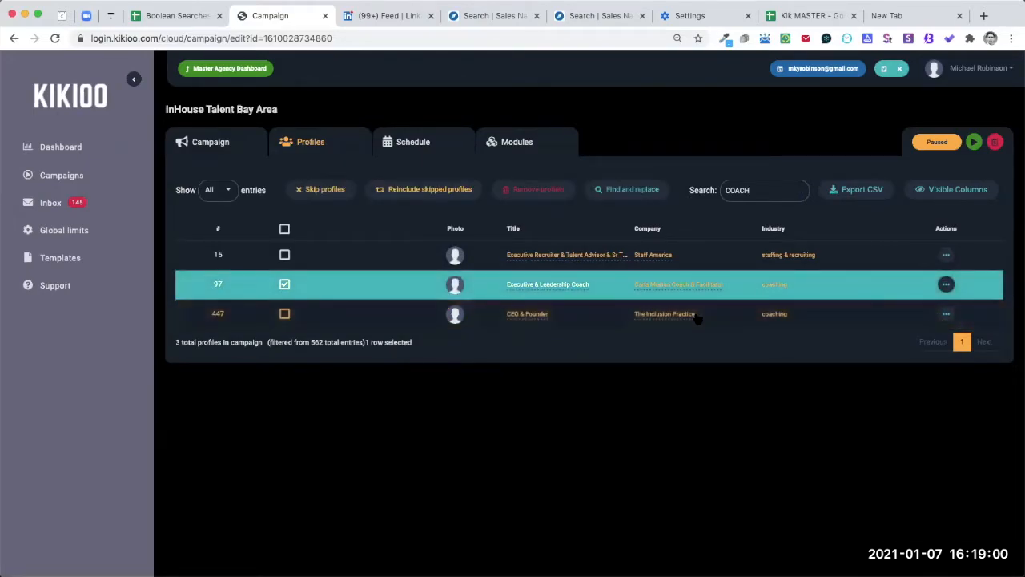
left_click(284, 313)
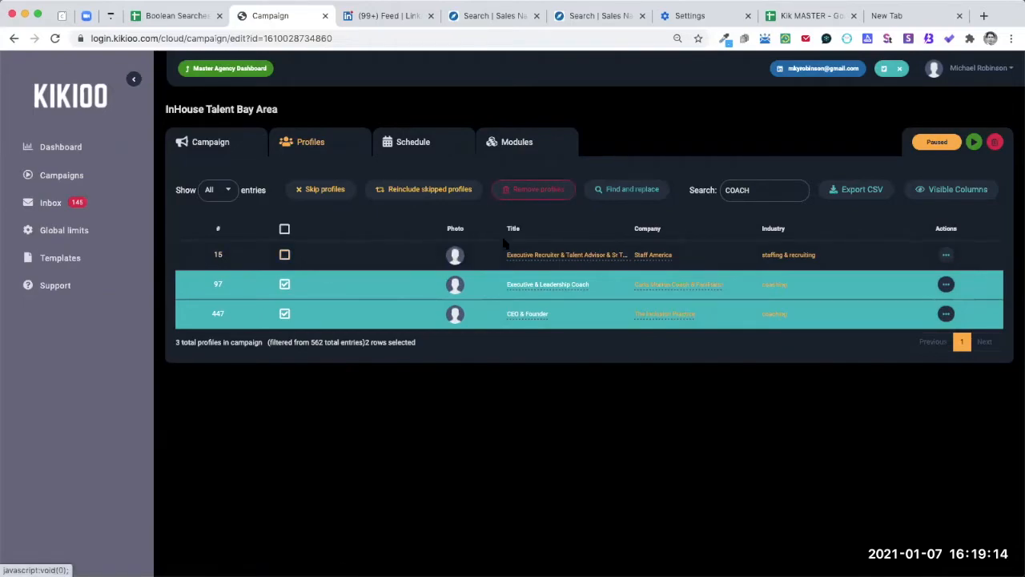
left_click(537, 189)
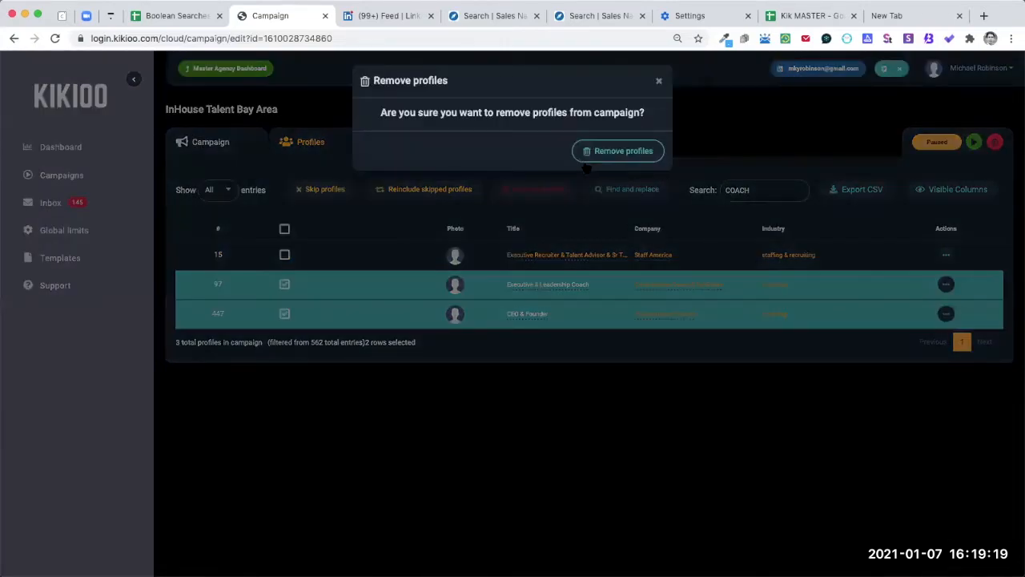
left_click(591, 158)
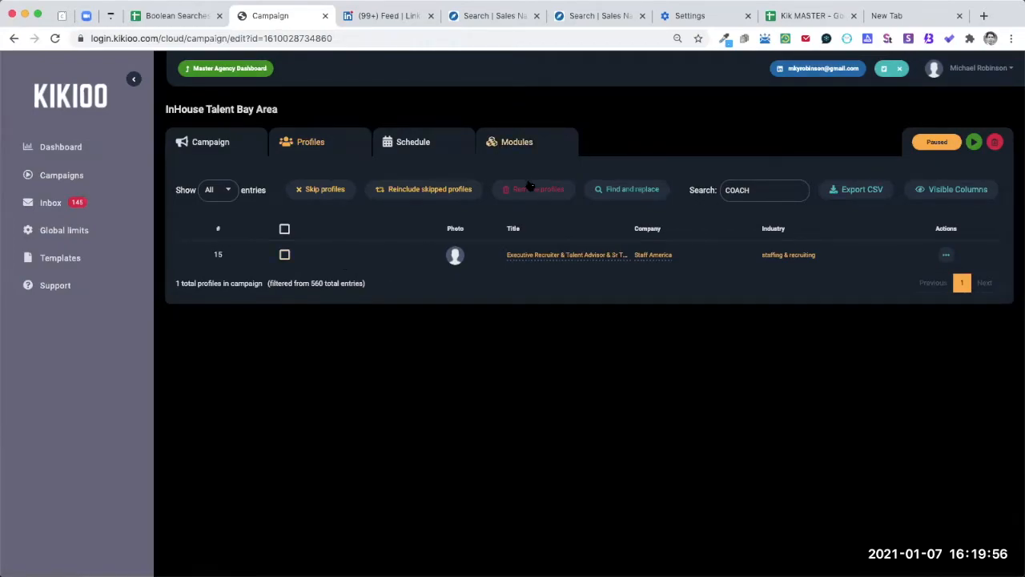
double_click(743, 192)
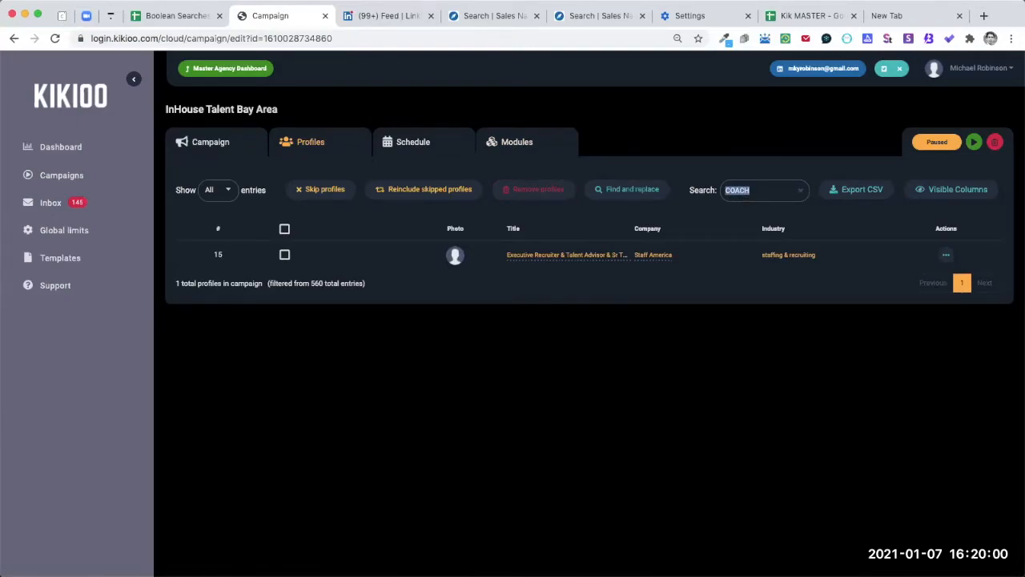
key("BackSpace")
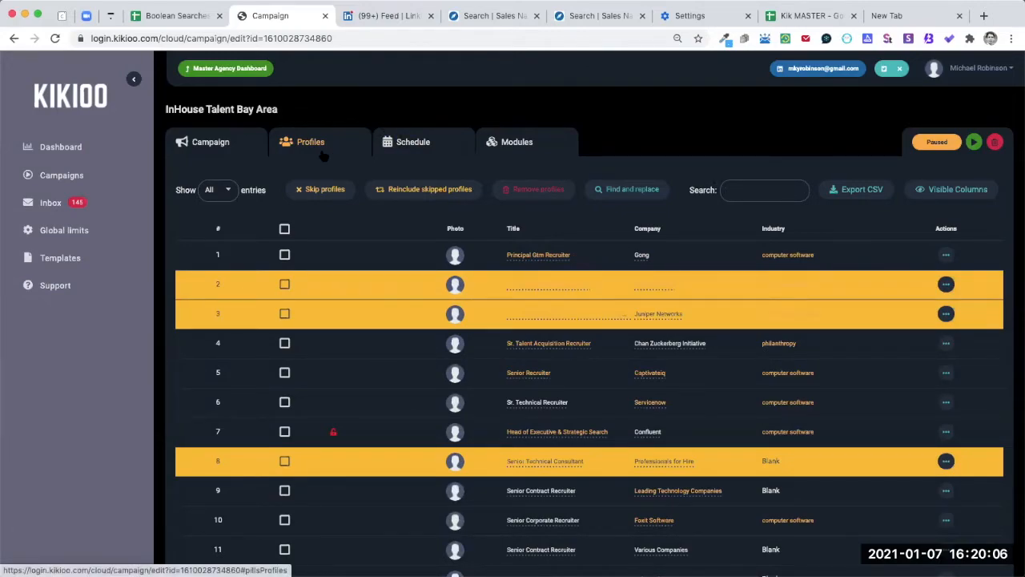
- Choose US Rec 2 as the invite message template in the campaign's Profile Invites module
left_click(398, 152)
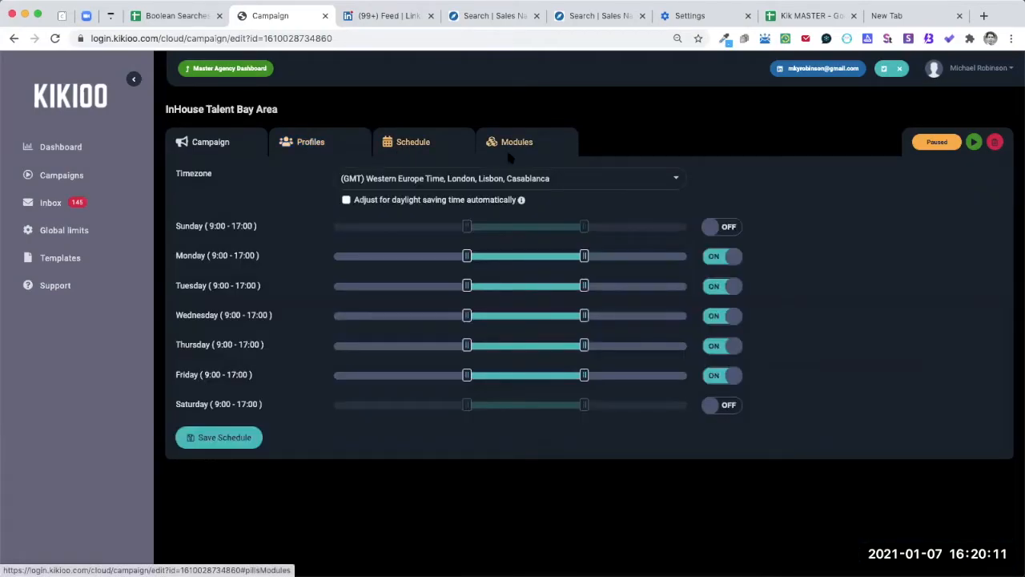
left_click(506, 148)
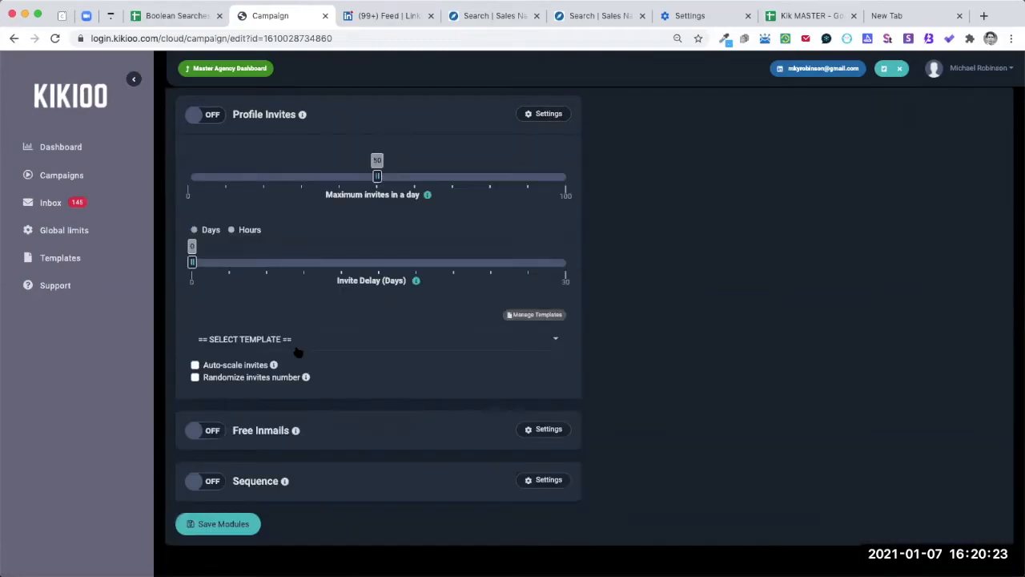
left_click(297, 351)
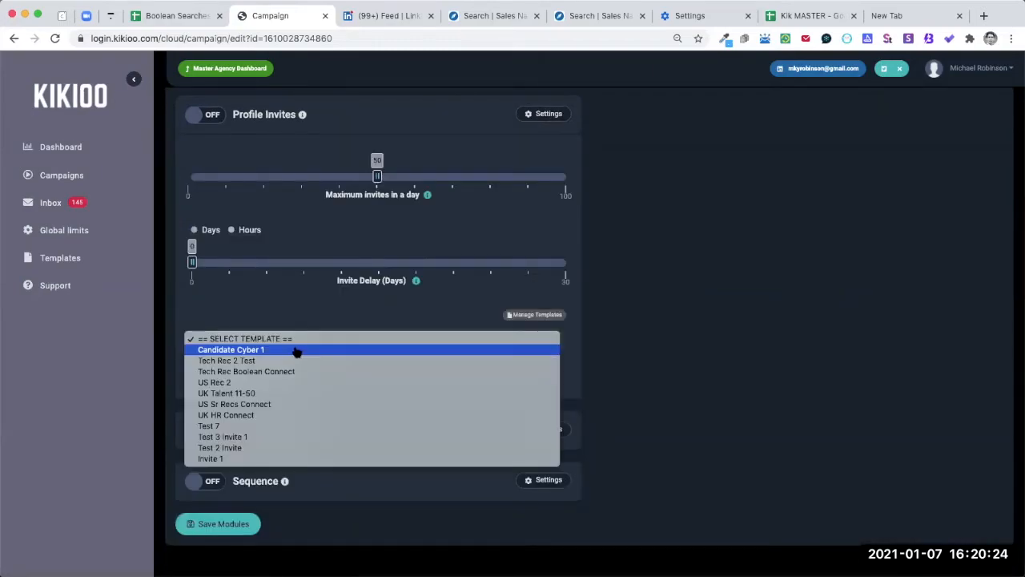
left_click(276, 350)
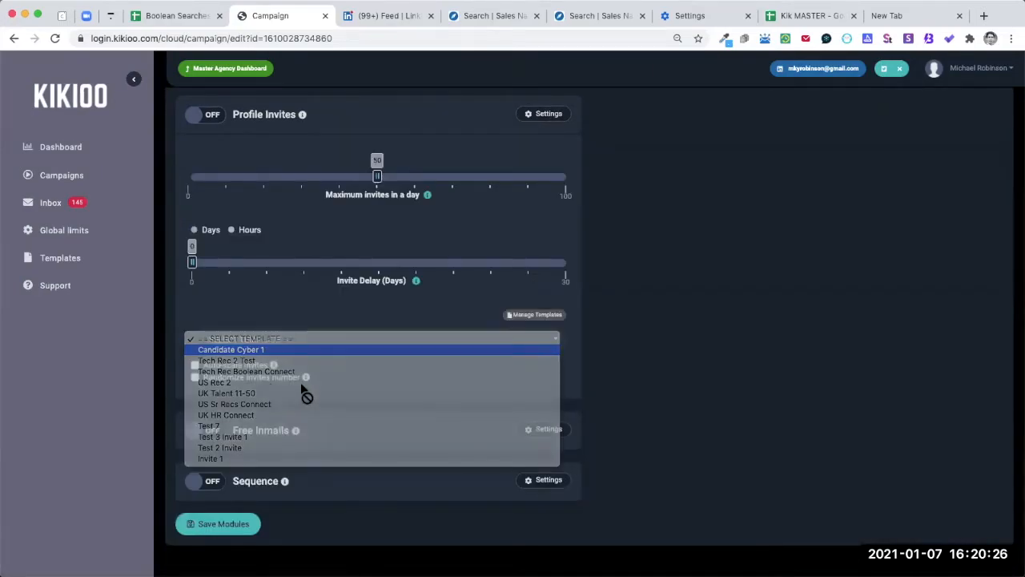
left_click(438, 347)
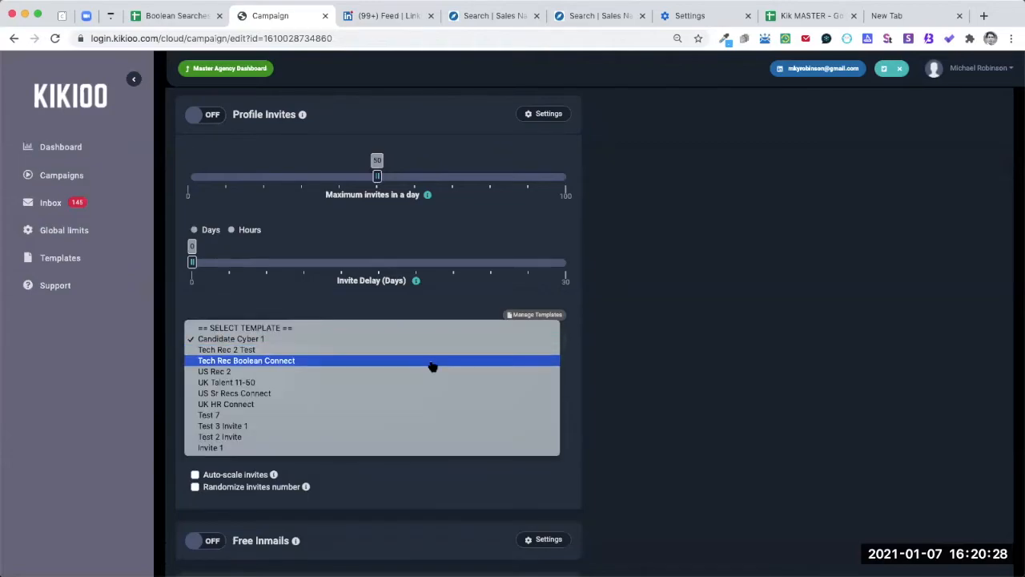
left_click(430, 371)
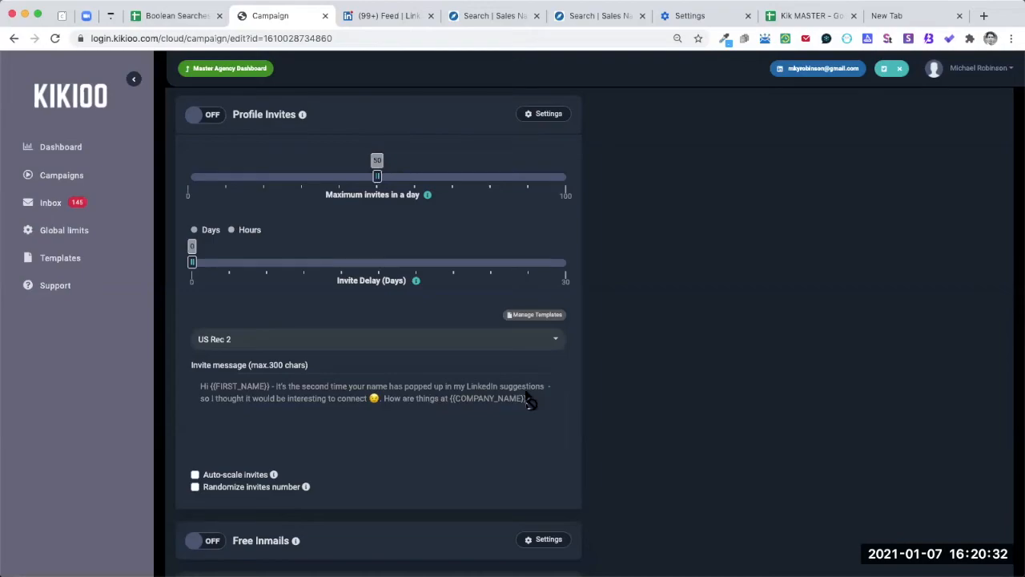
scroll(565, 361, "down", 2)
scroll(565, 362, "up", 4)
scroll(577, 342, "down", 2)
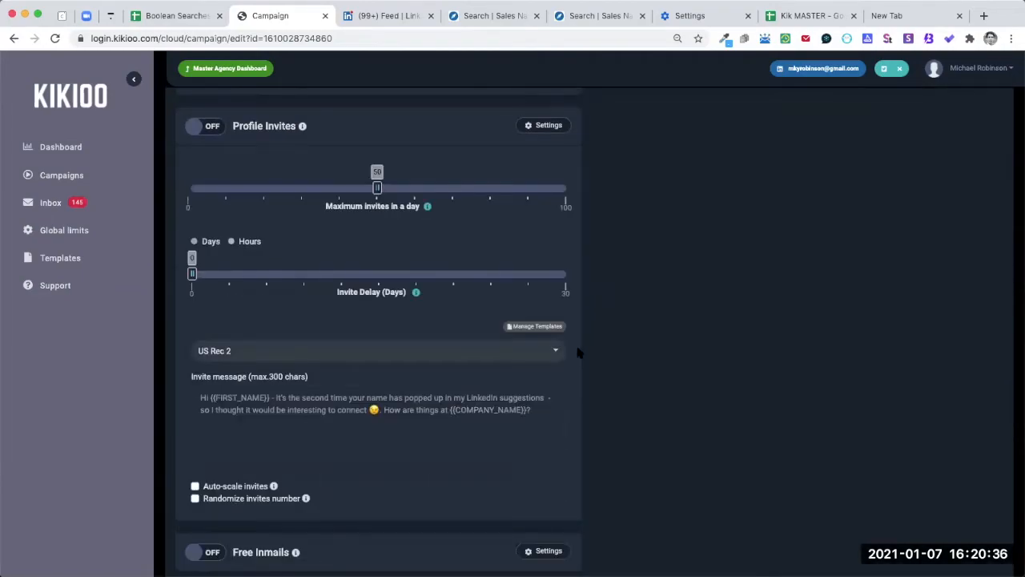
- Open the Sequence module's settings and add four follow-up message steps to its timeline
scroll(579, 353, "down", 2)
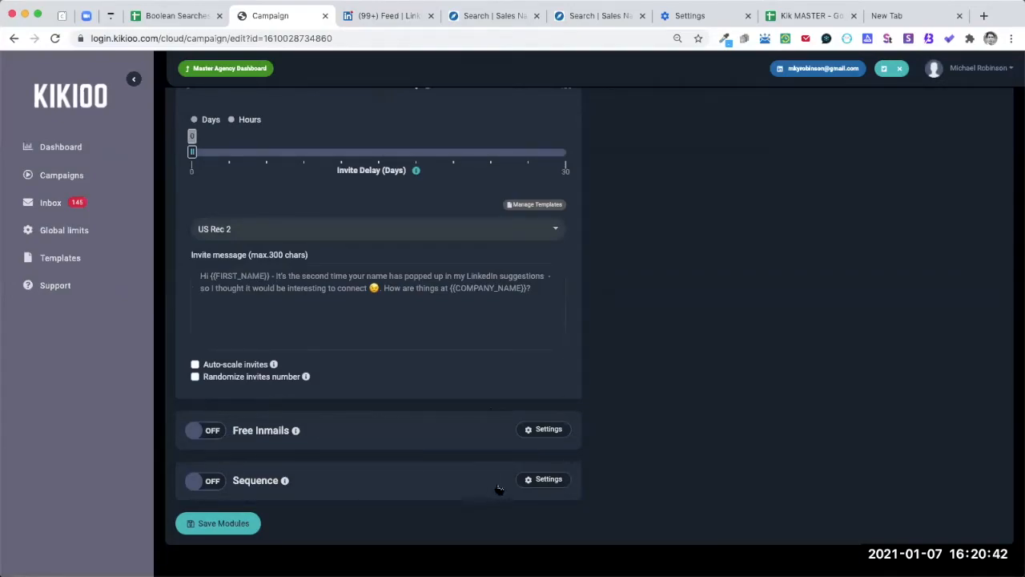
left_click(545, 479)
scroll(448, 449, "down", 2)
left_click(395, 476)
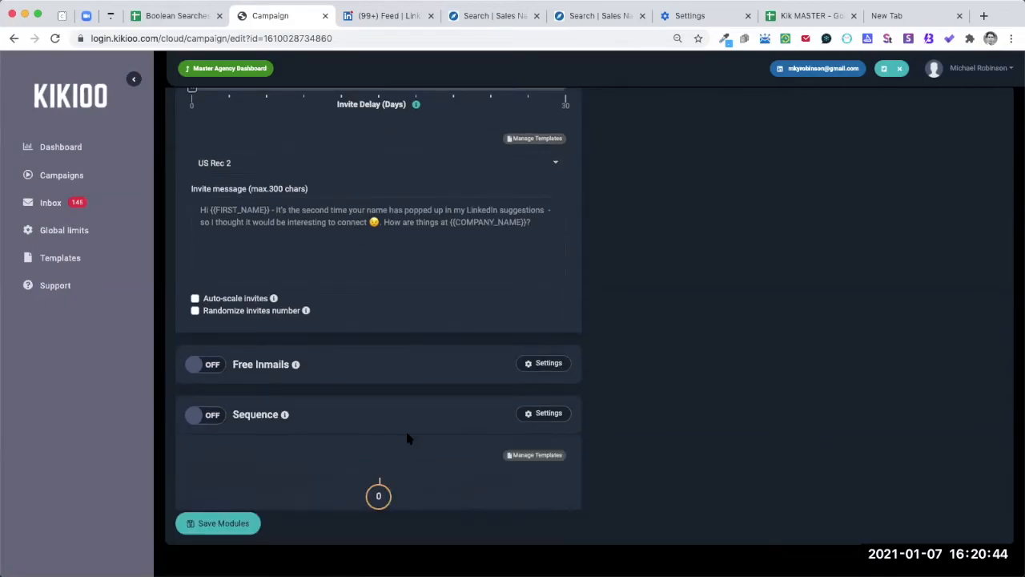
scroll(406, 428, "down", 2)
left_click(393, 473)
scroll(392, 448, "down", 2)
left_click(390, 474)
scroll(387, 473, "down", 2)
left_click(387, 472)
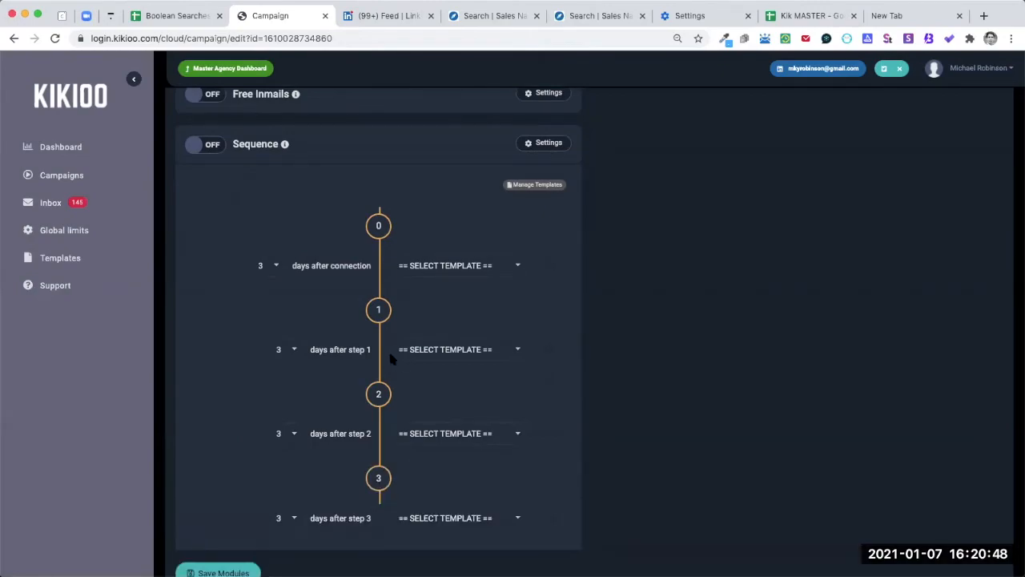
- Set the sequence's first follow-up message to go out 1 day after connection
scroll(388, 353, "up", 6)
scroll(391, 358, "down", 6)
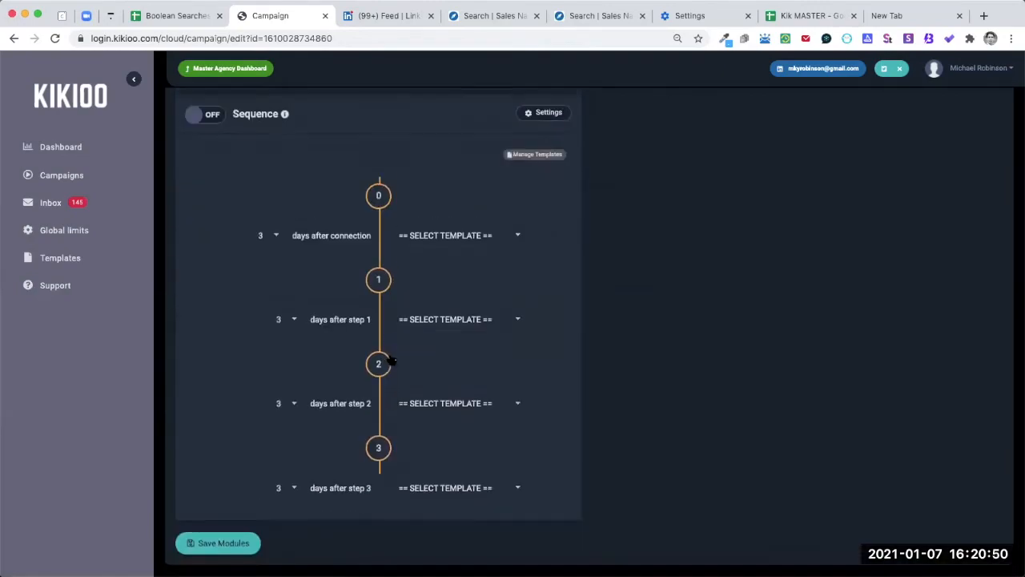
scroll(391, 358, "up", 1)
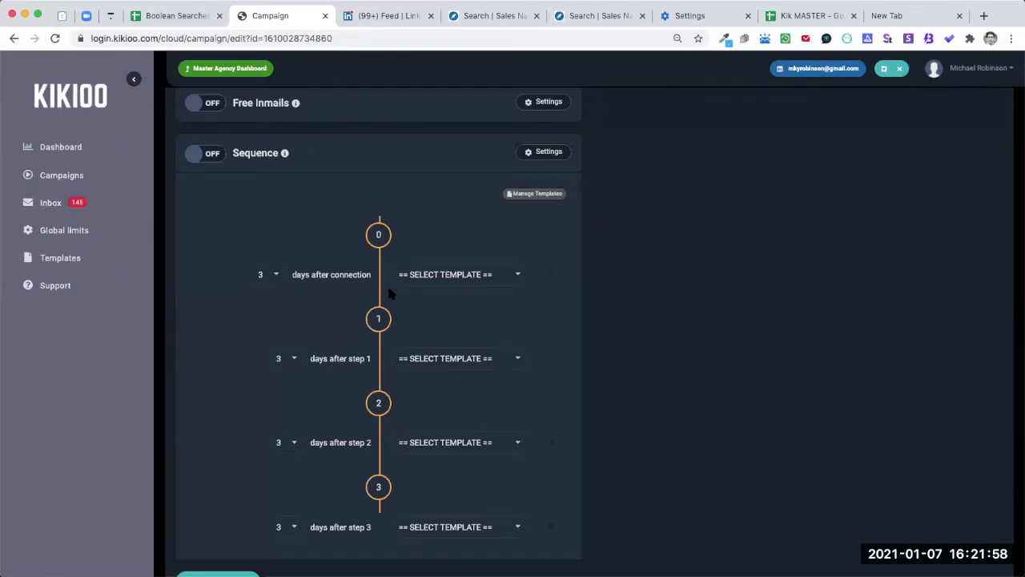
left_click(270, 276)
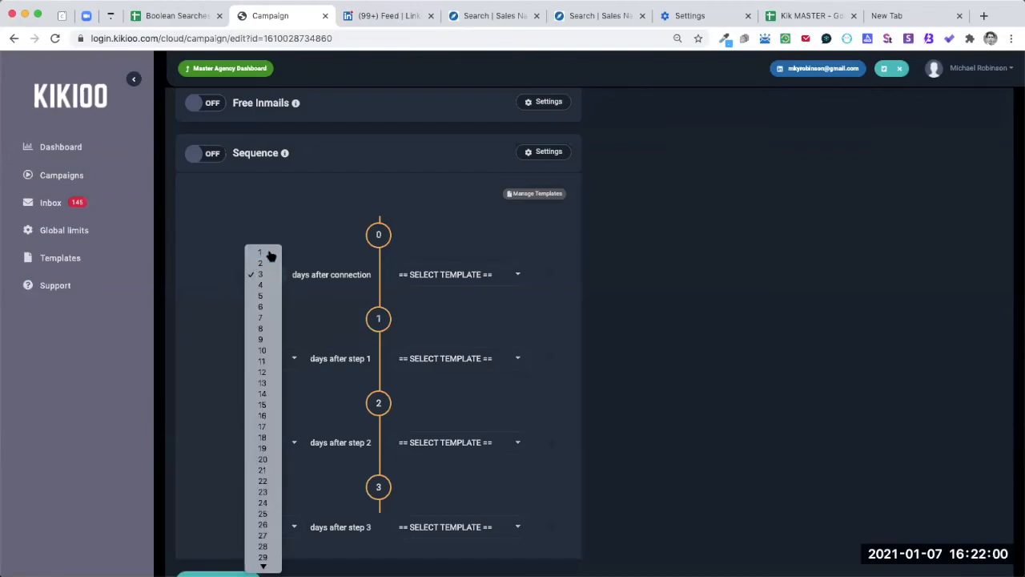
left_click(267, 252)
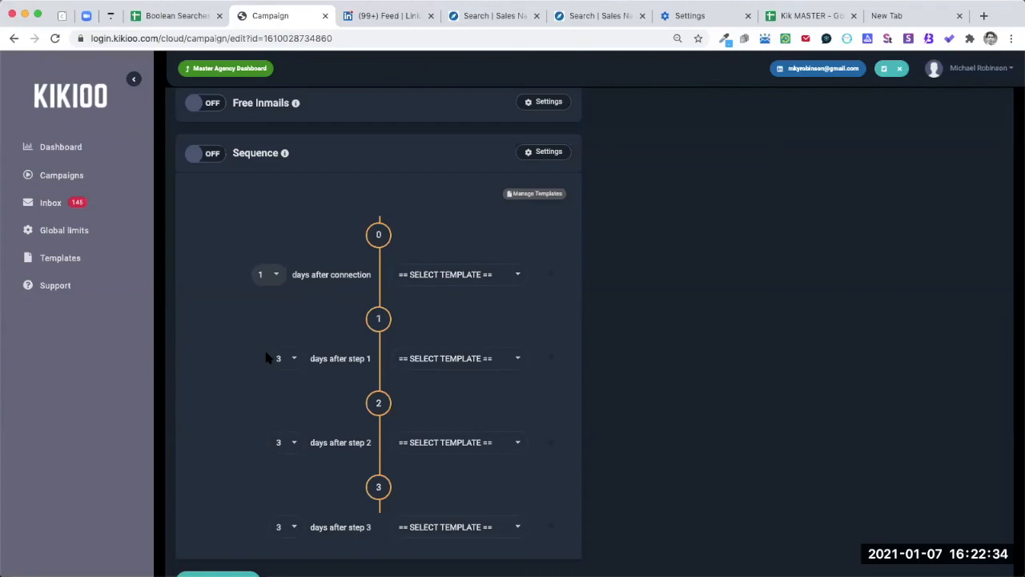
scroll(281, 370, "down", 1)
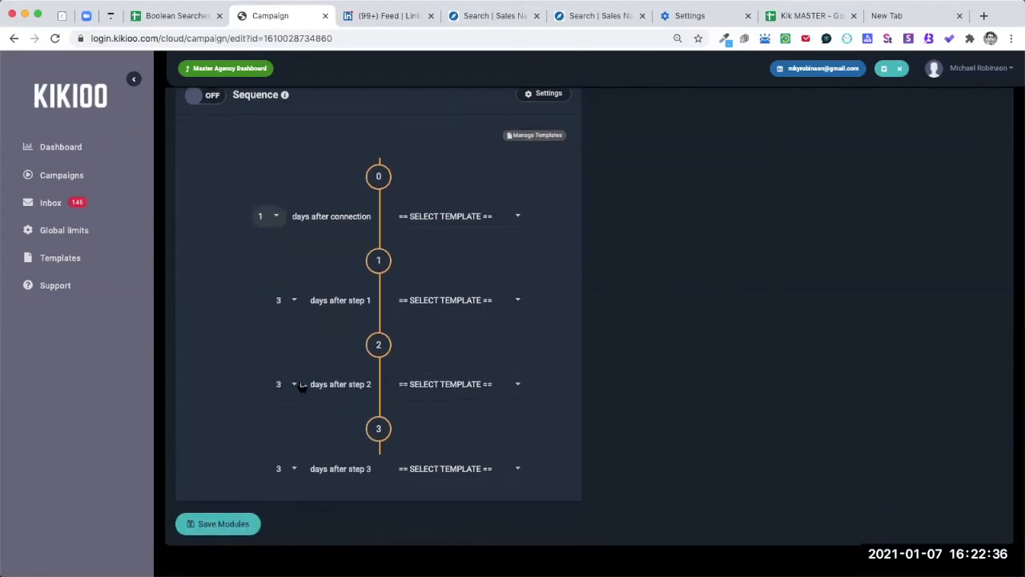
scroll(638, 252, "up", 10)
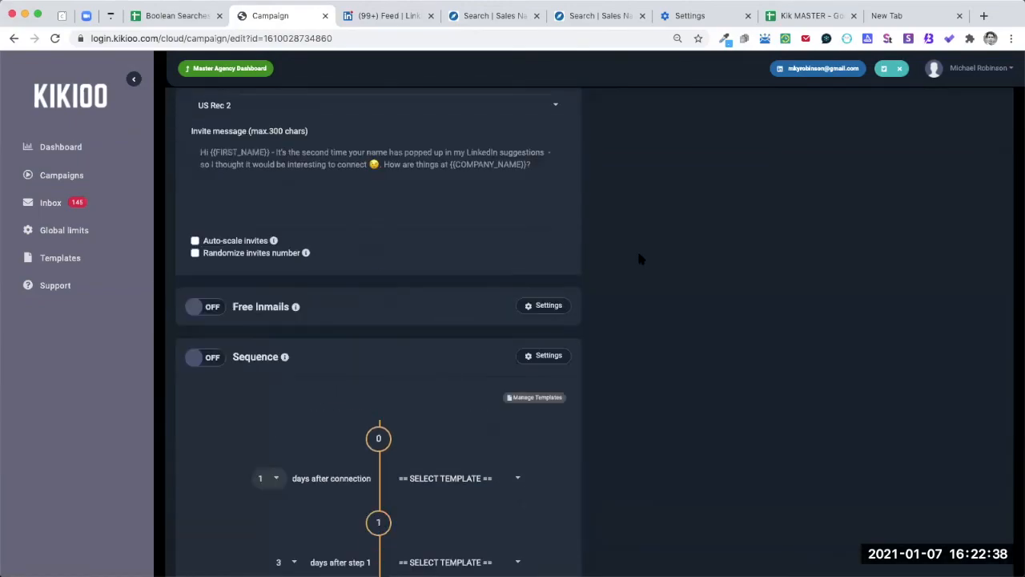